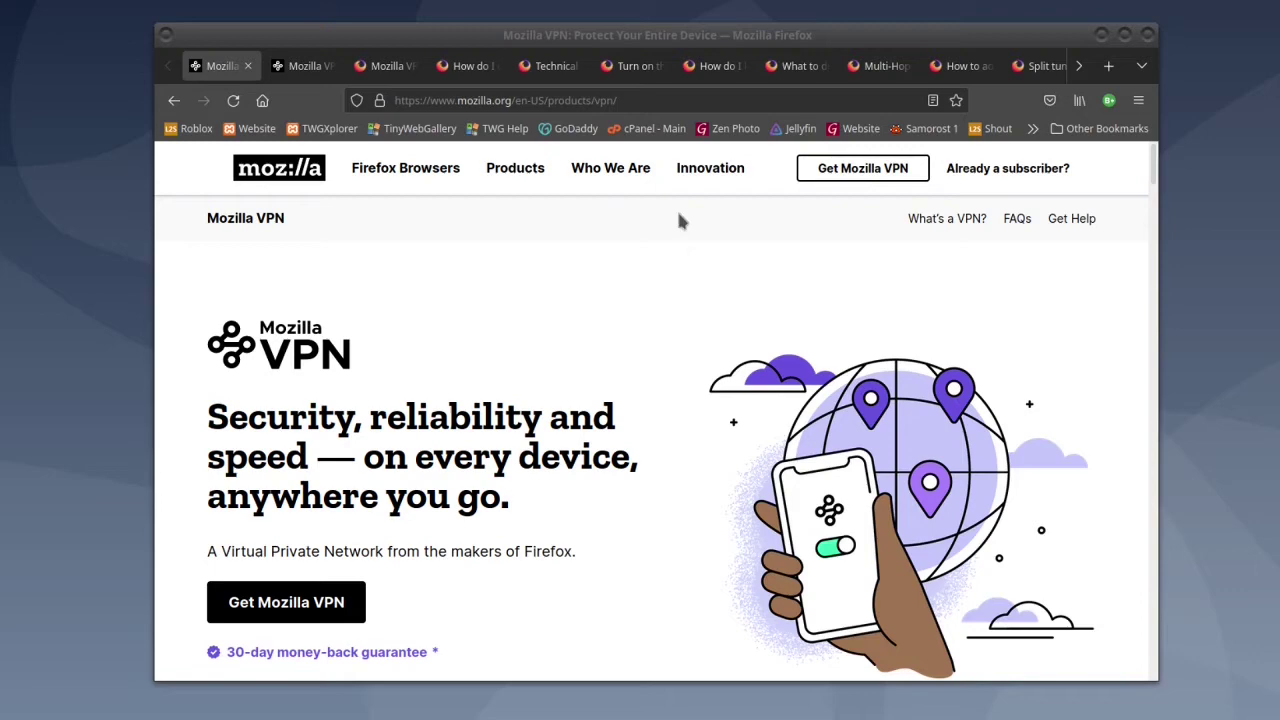
Bring up the Mozilla VPN 12-month, 6-month and monthly pricing plans in Firefox.
left_click(313, 607)
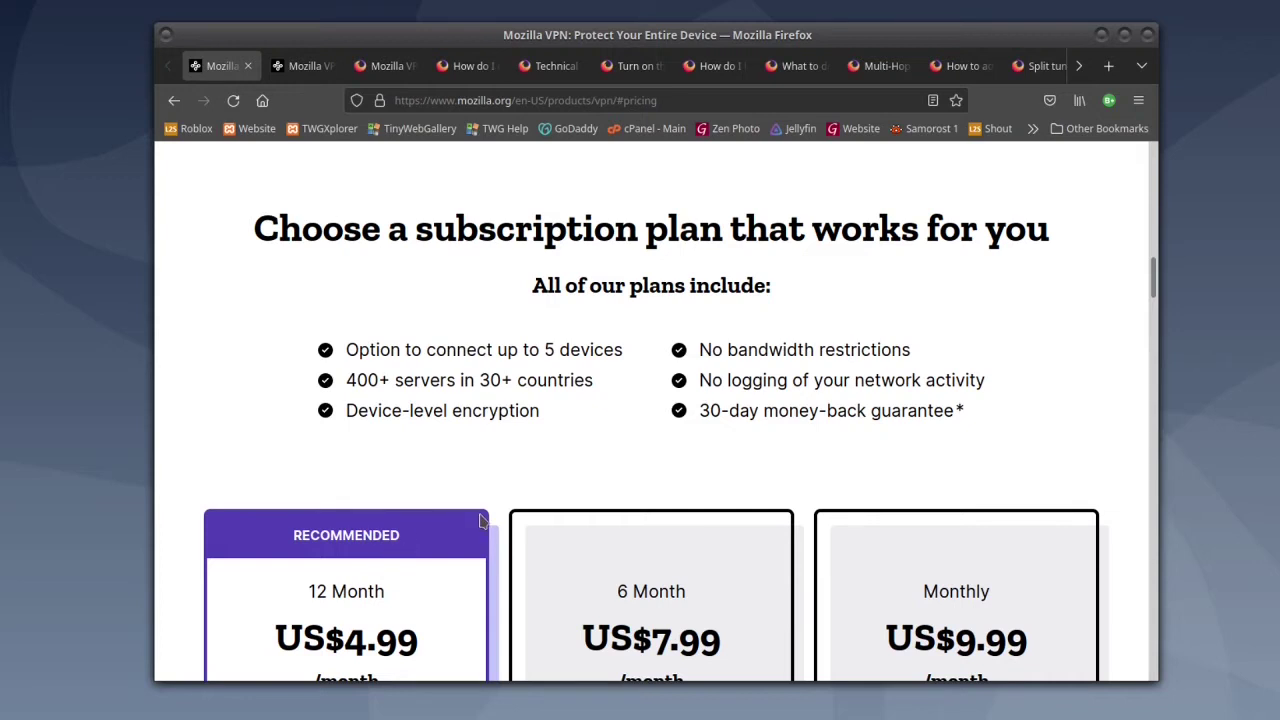
scroll(480, 521, "down", 5)
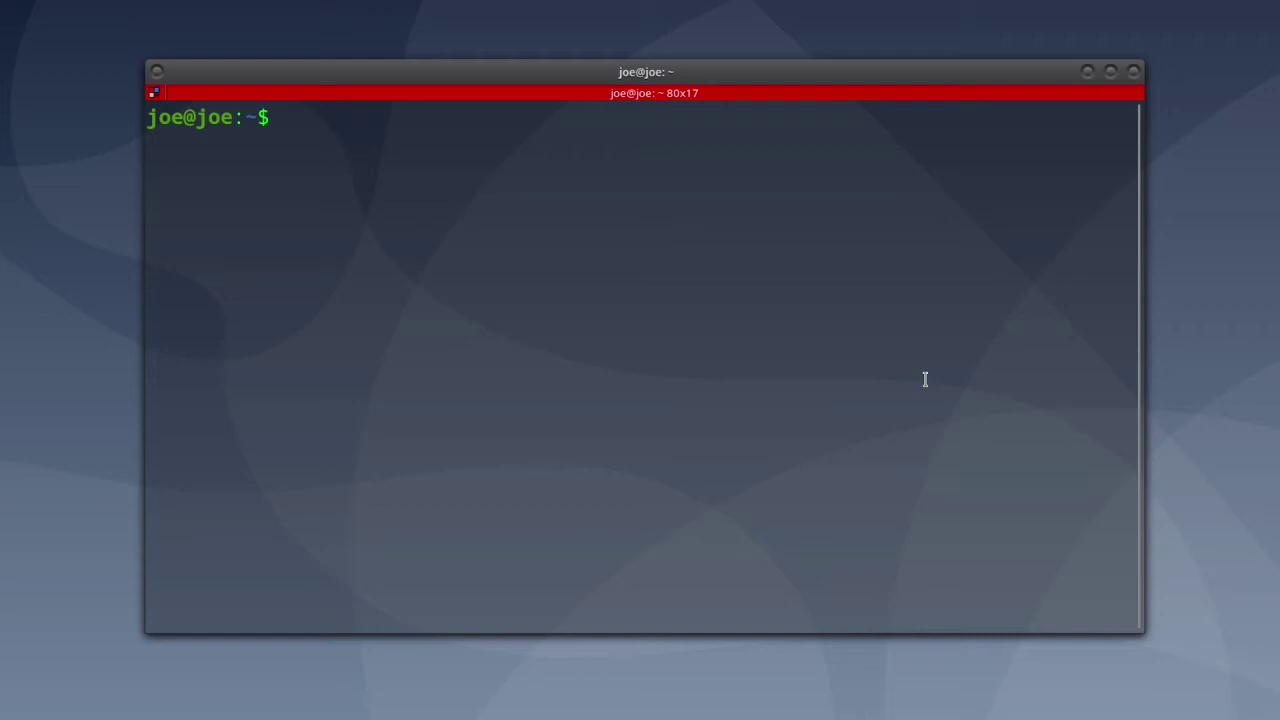
Add the ppa:mozillacorp/mozillavpn repository with sudo, authenticating with the administrator password.
type("su")
type("do a")
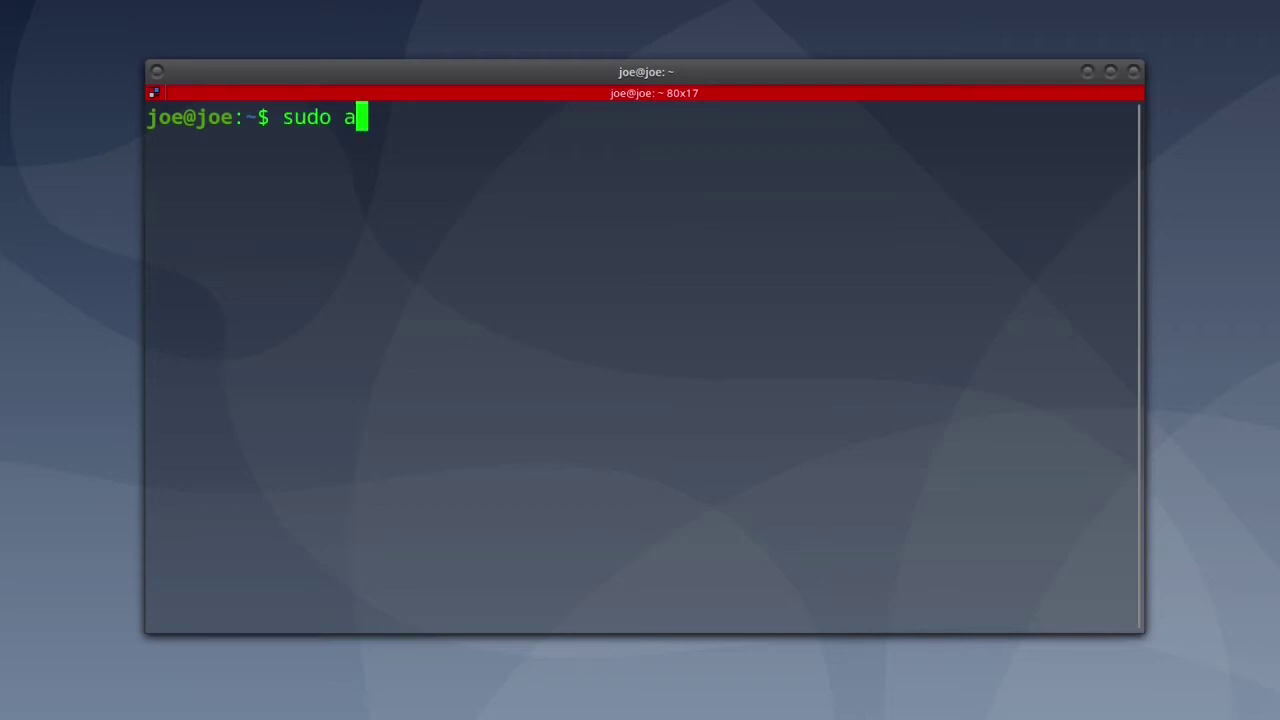
type("dd-apt-")
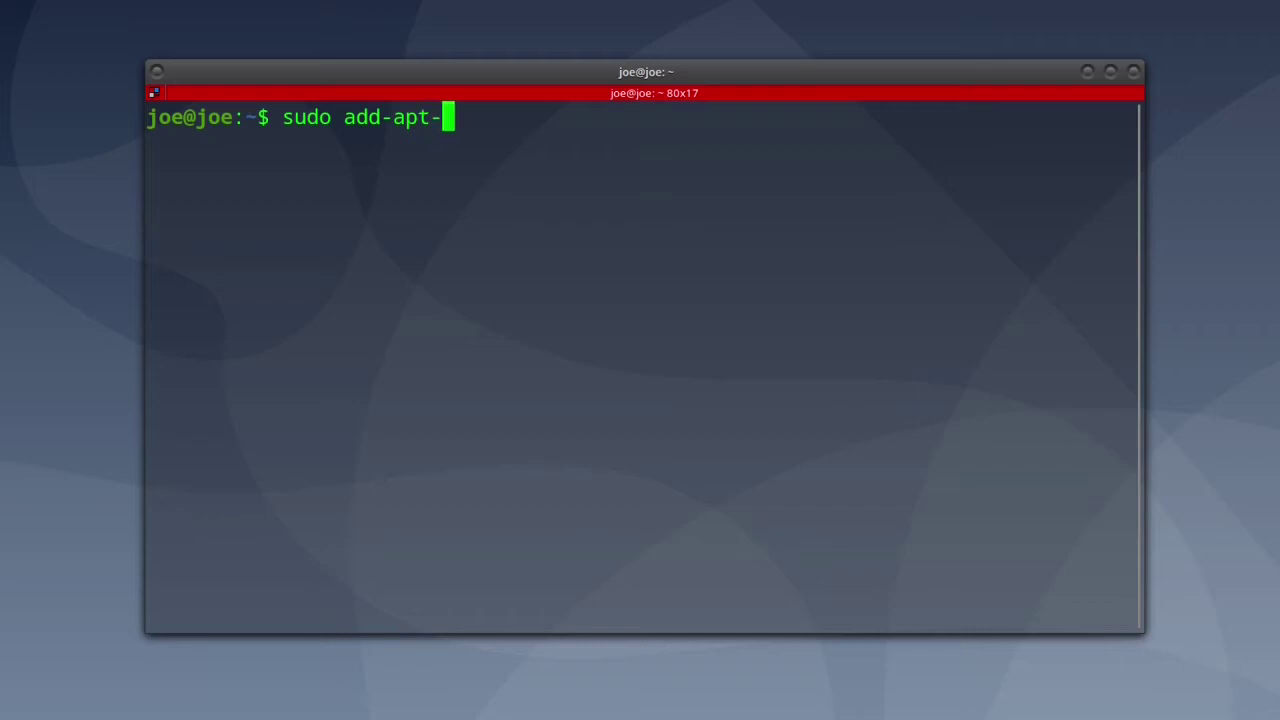
type("reposit")
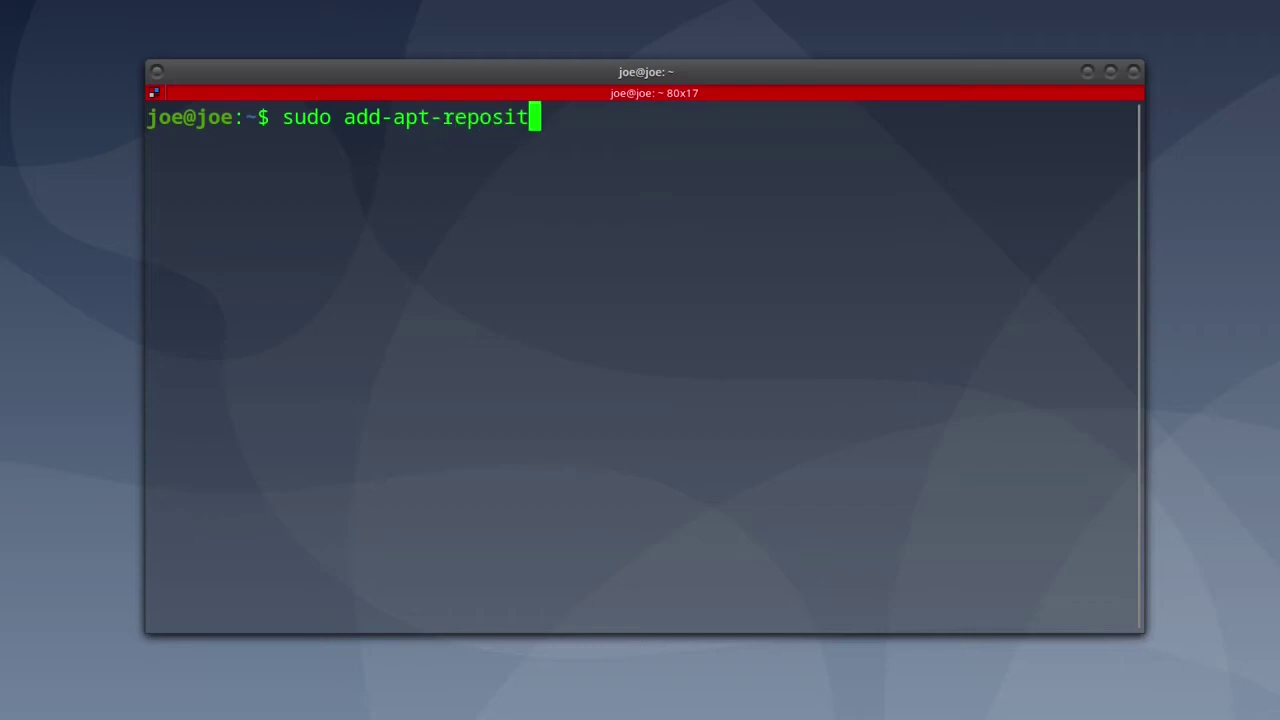
type("ory pp")
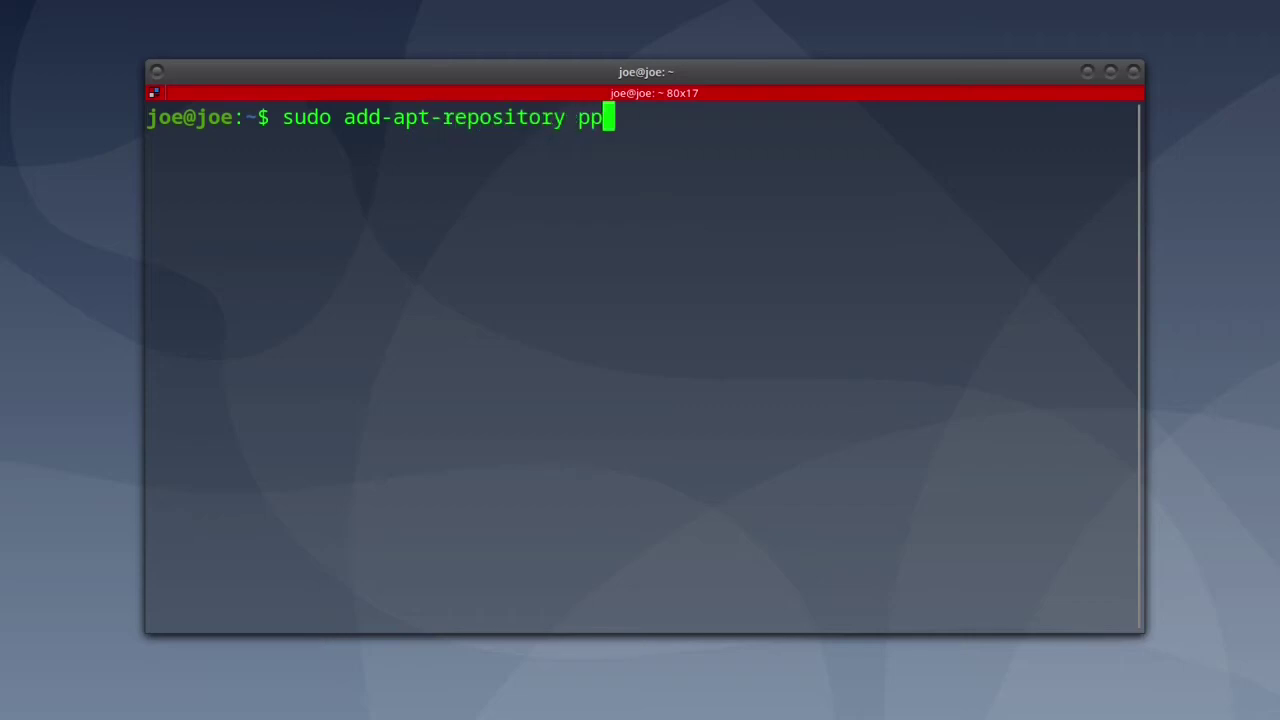
type("a:m")
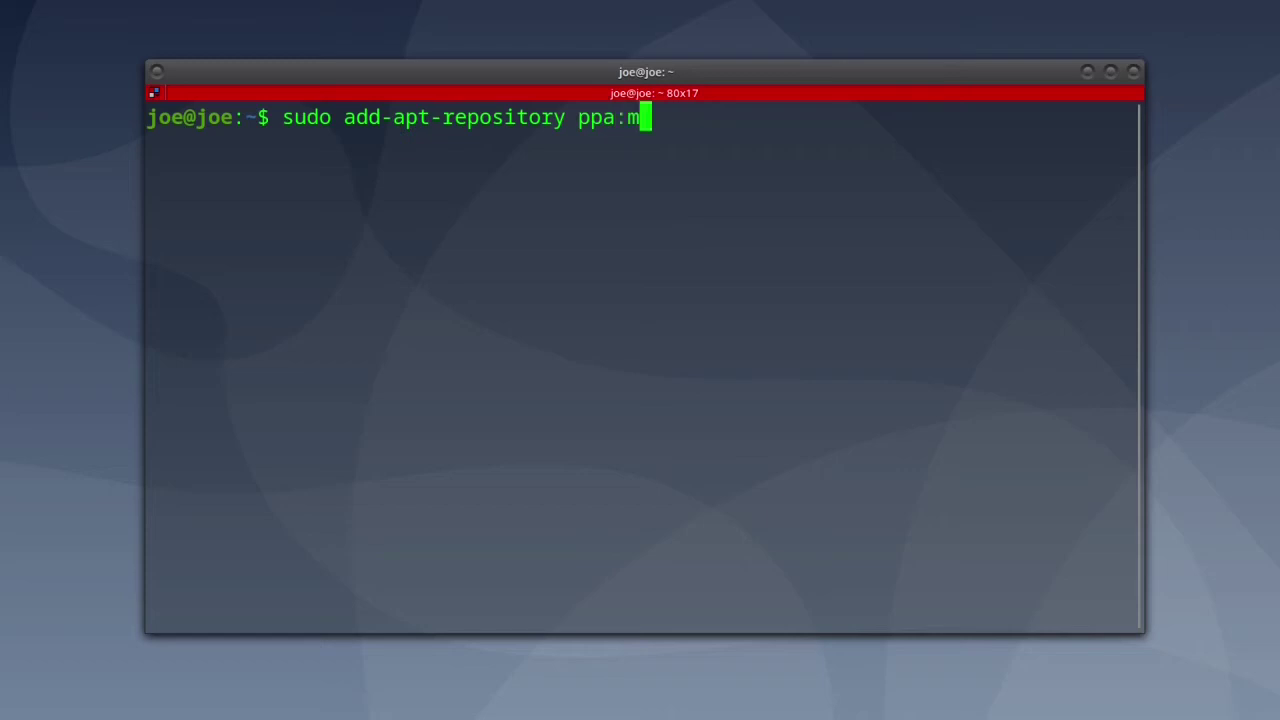
type("ozilla")
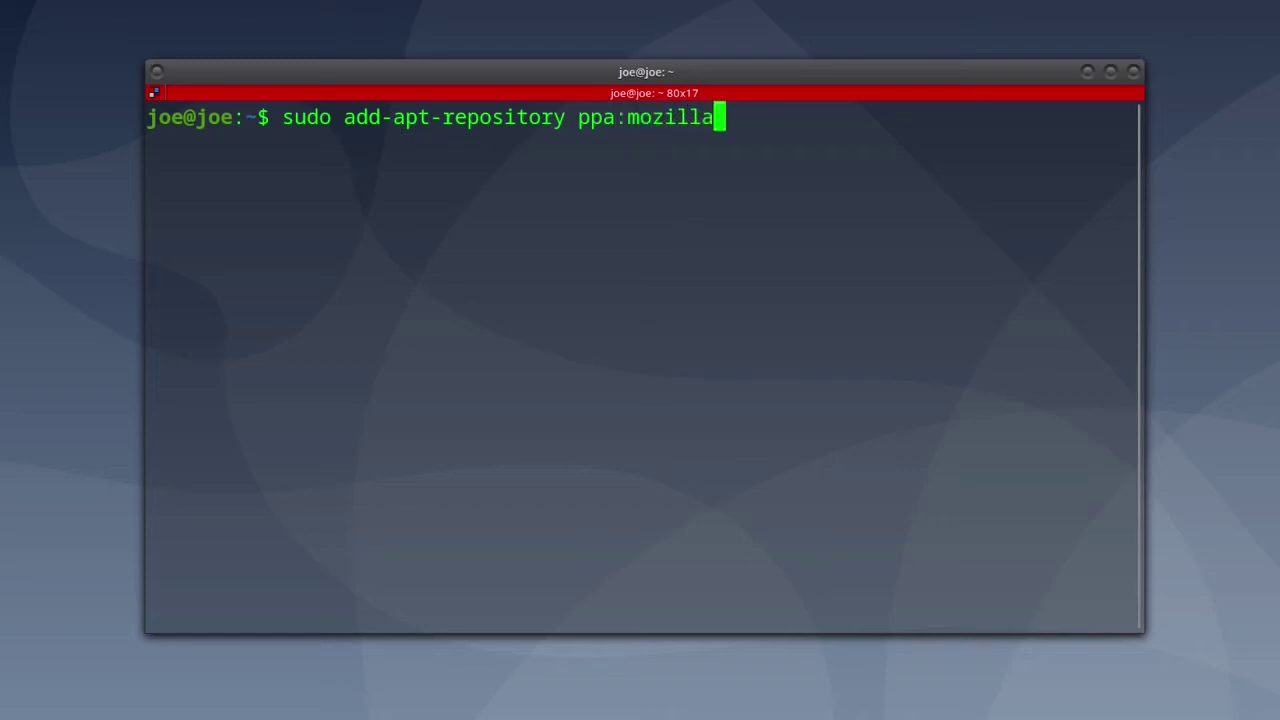
type("corp")
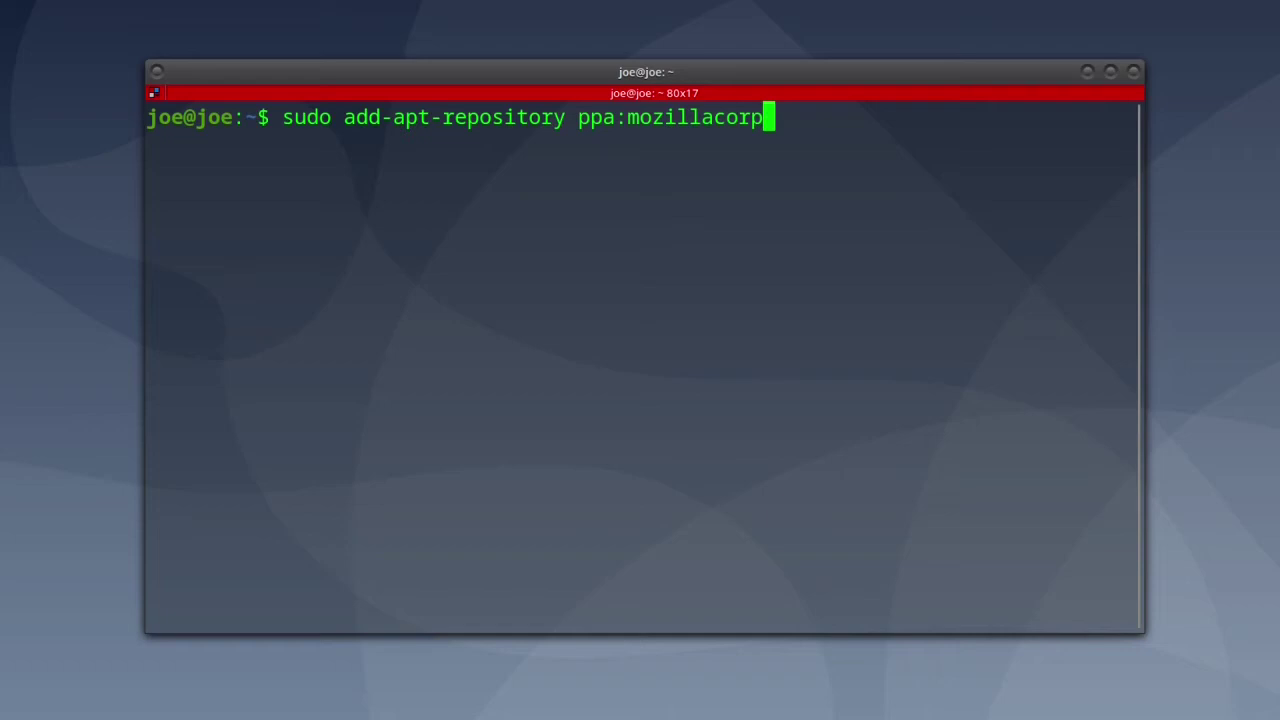
type("/mozi")
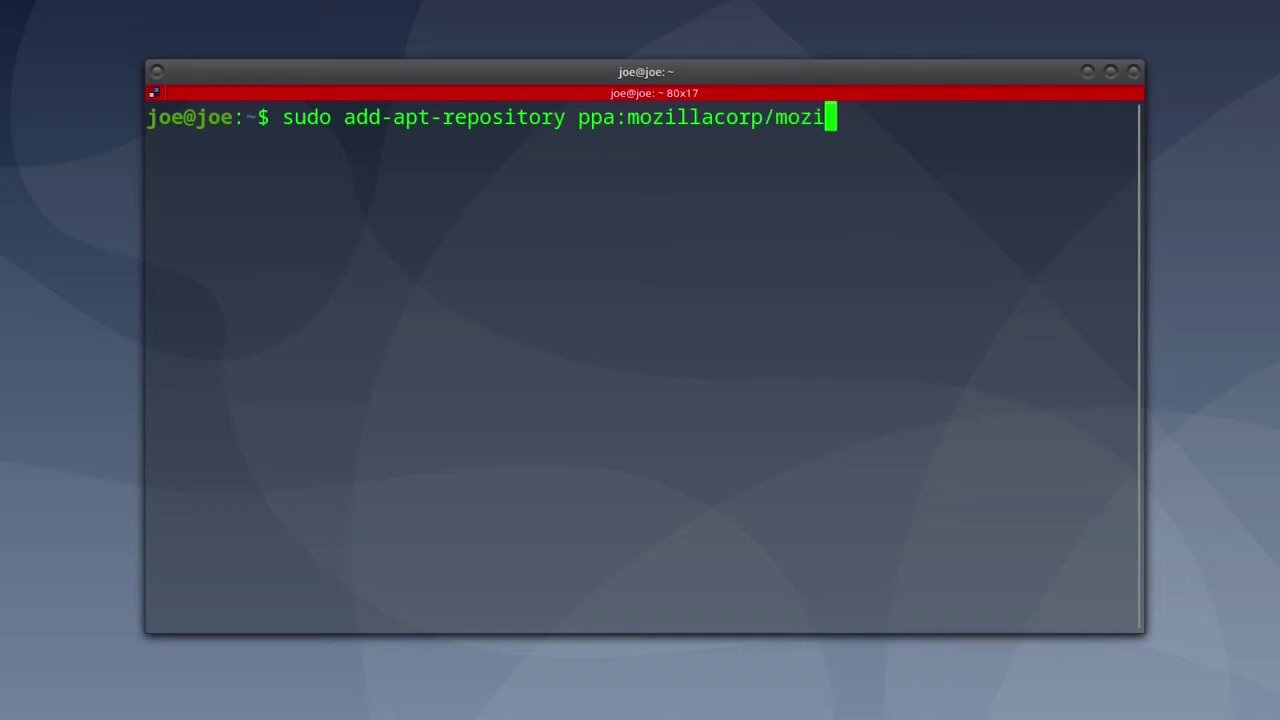
type("llav")
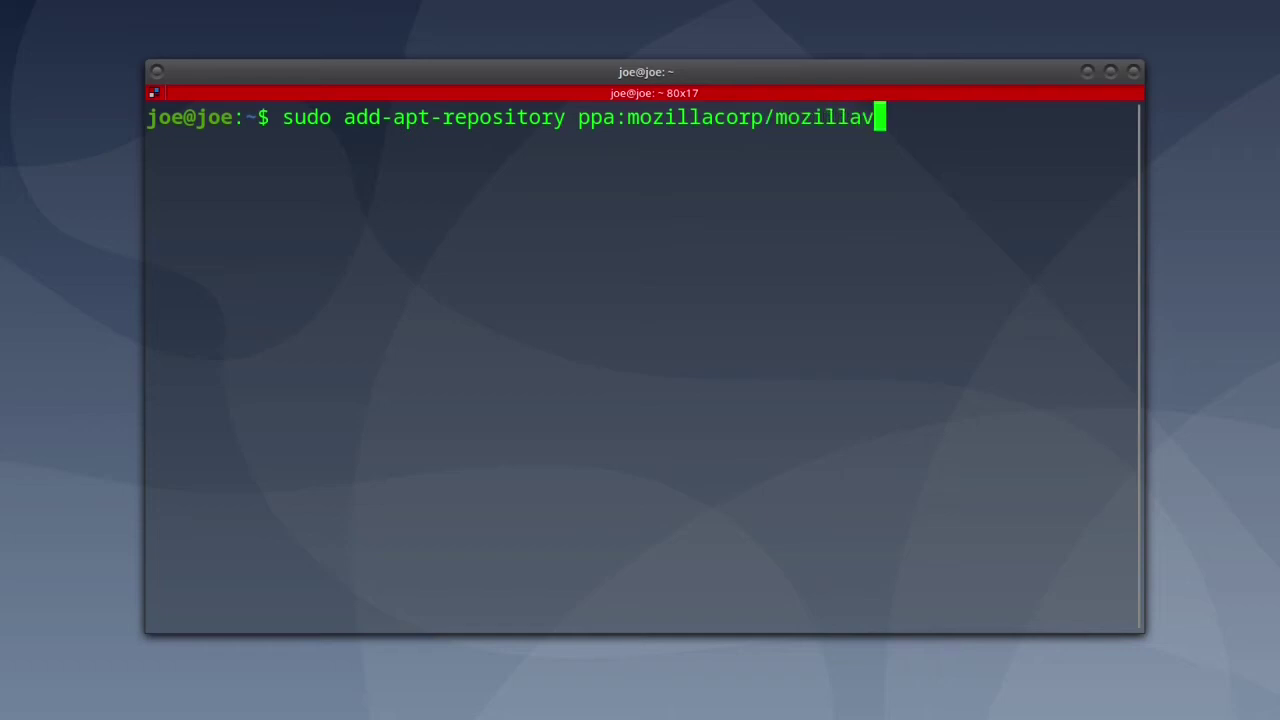
type("pn")
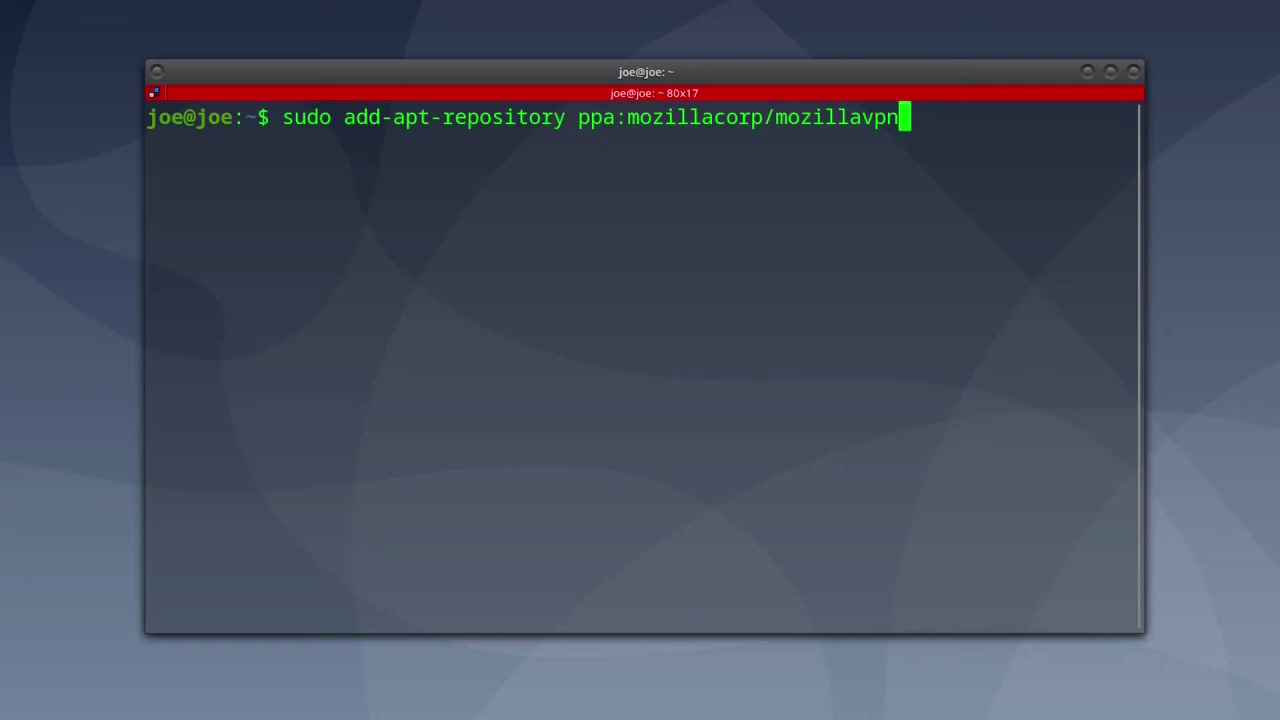
key("Return")
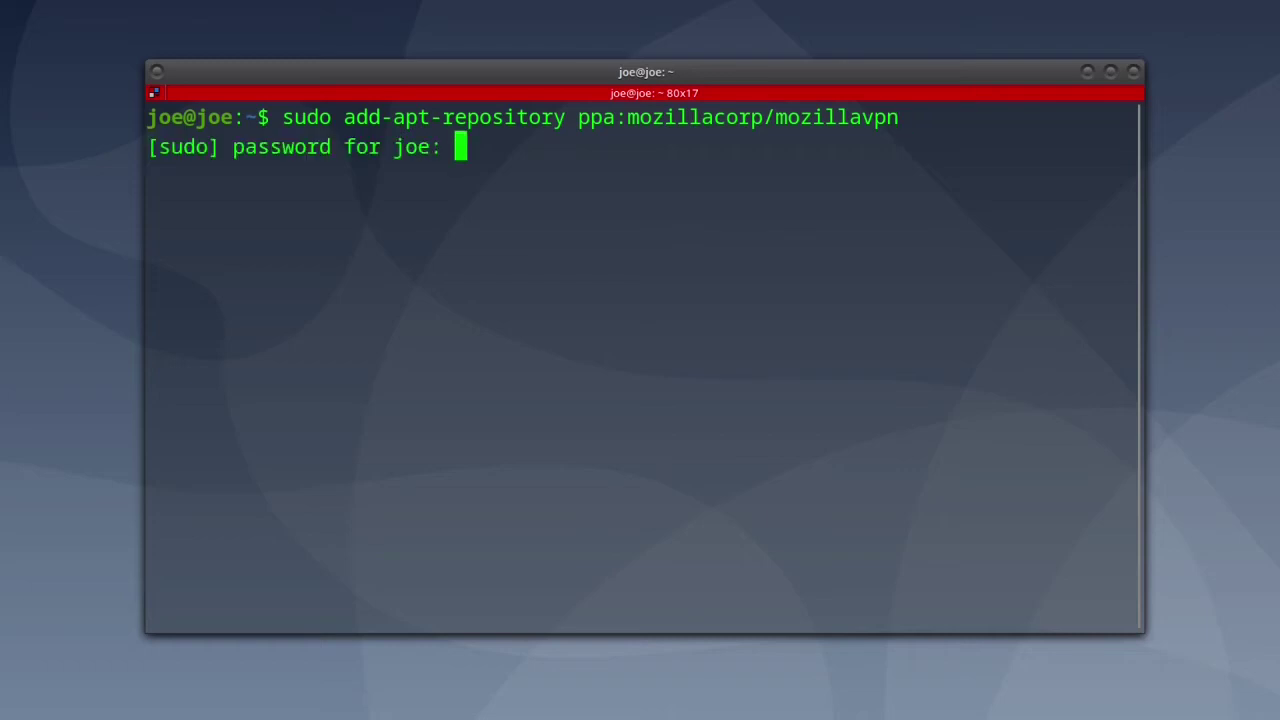
key("Return")
key("Return")
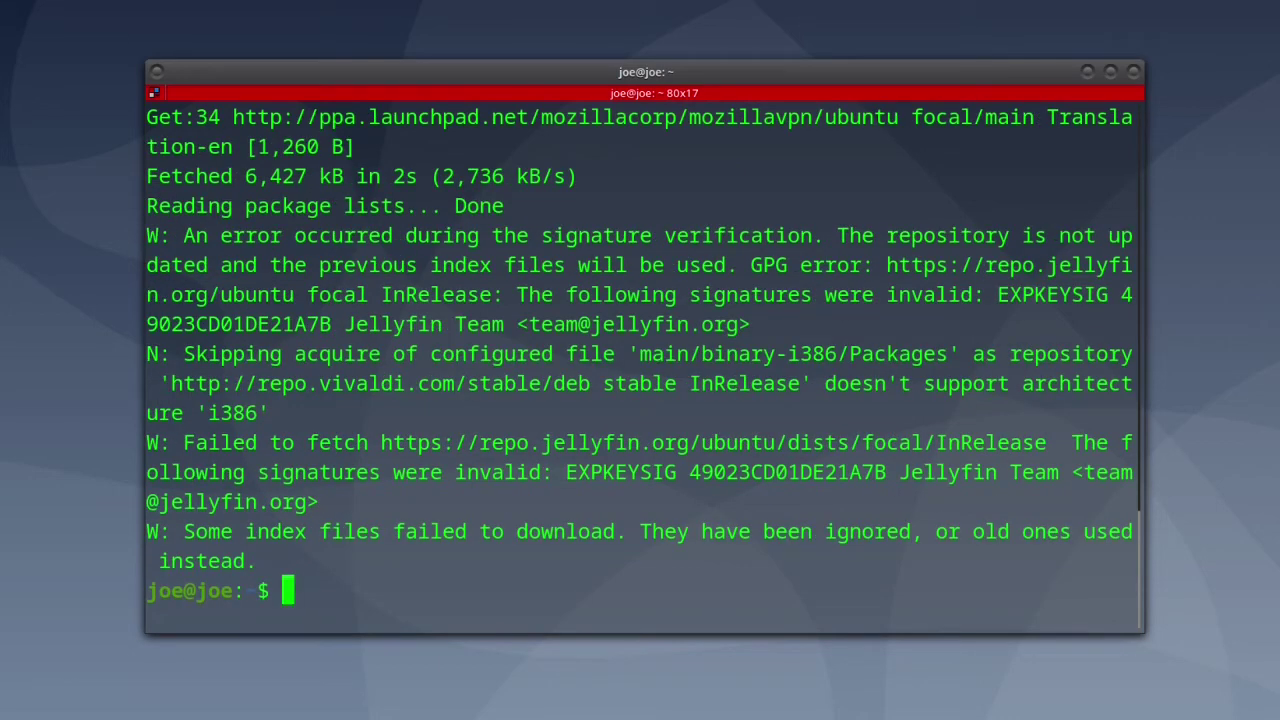
Clear the terminal and refresh package lists with sudo apt update.
type("clear")
key("Return")
type("s")
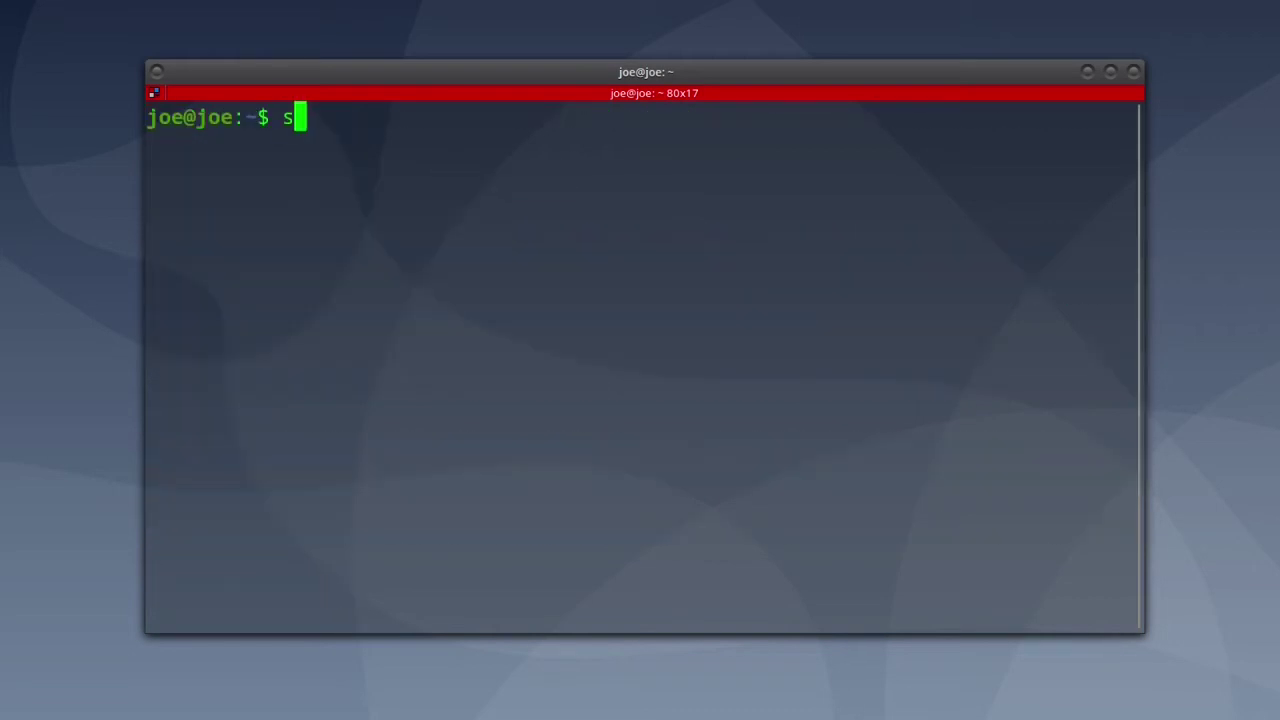
type("udo apt upd")
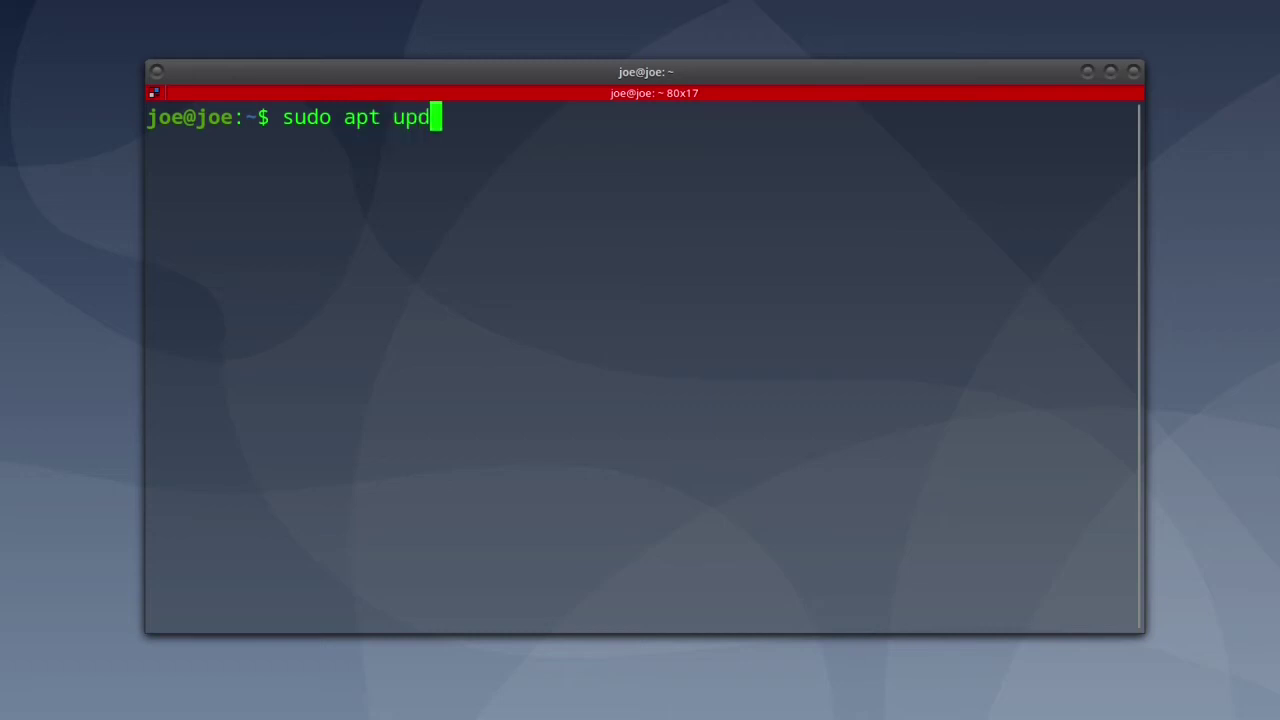
type("ate")
key("Return")
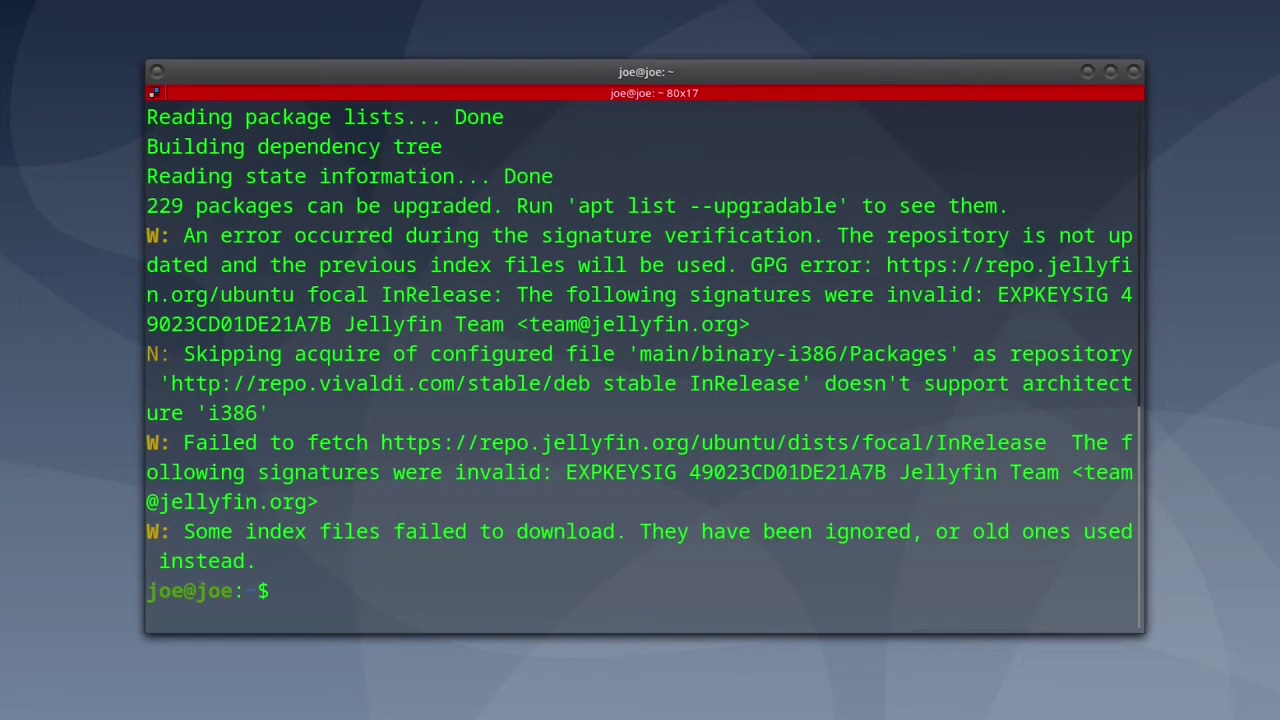
Clear the screen and install resolvconf and mozillavpn using apt install -y.
type("clear")
key("Return")
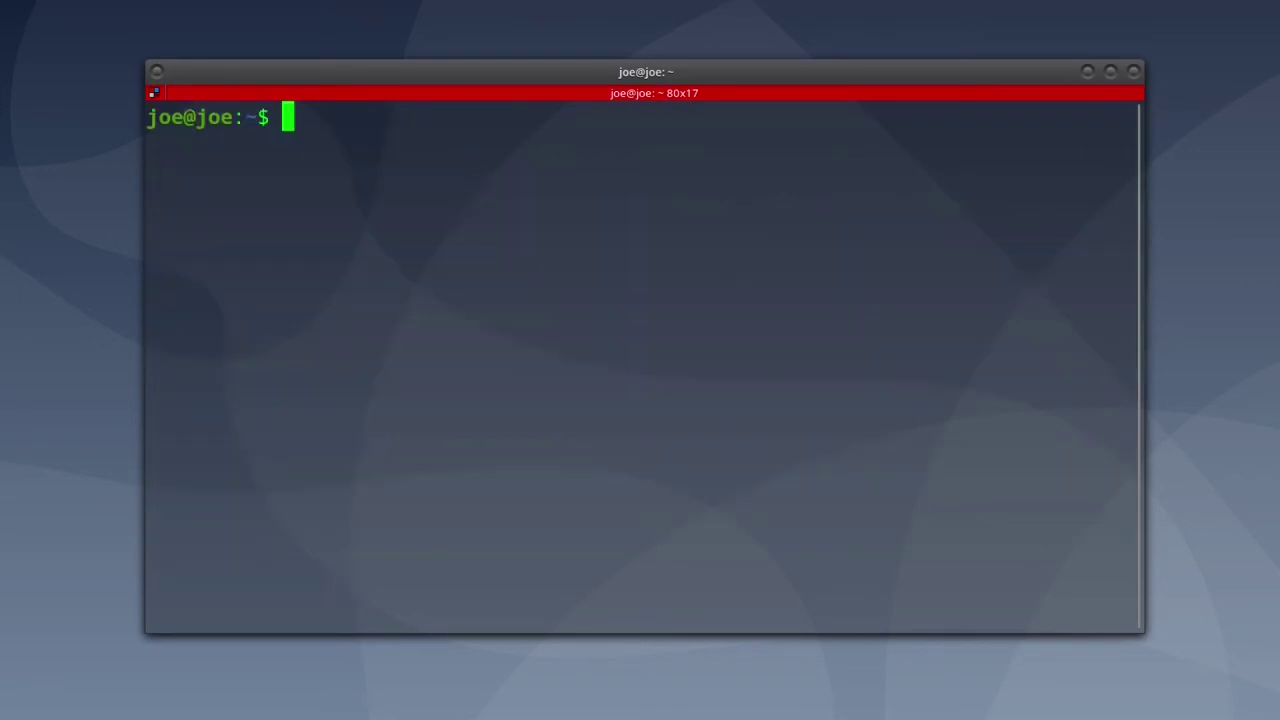
type("sudo ")
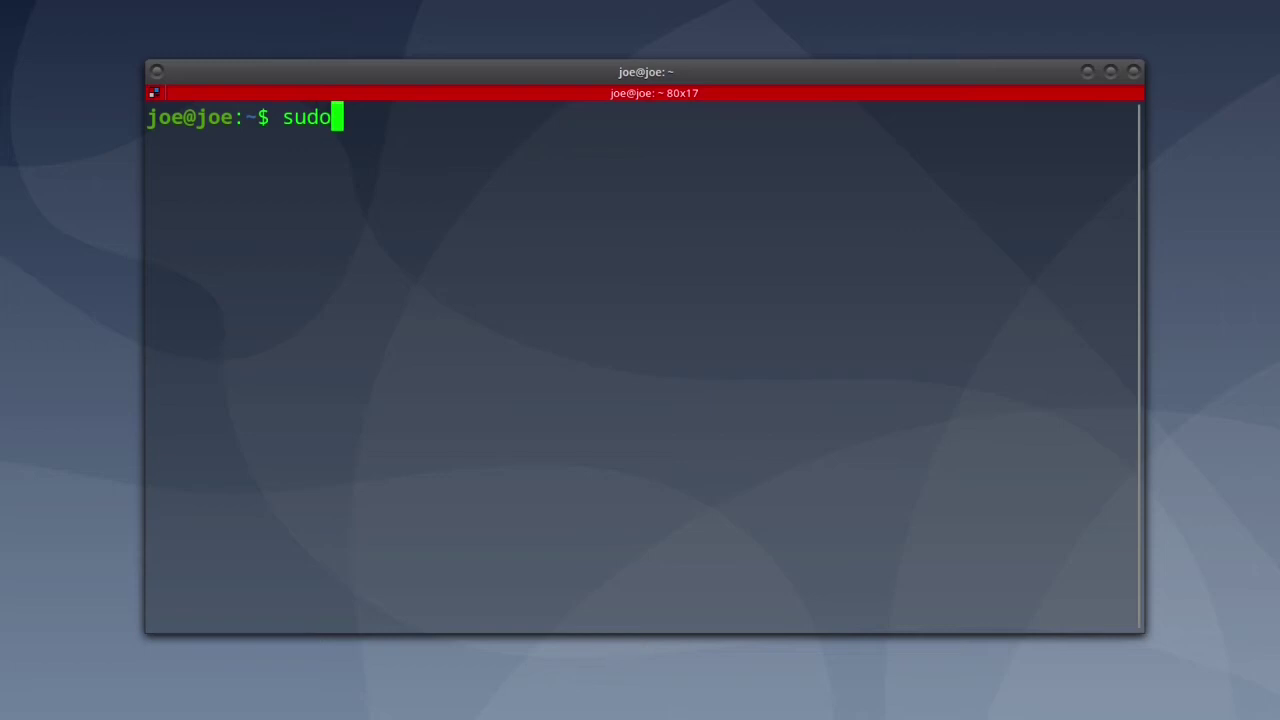
type("apt ")
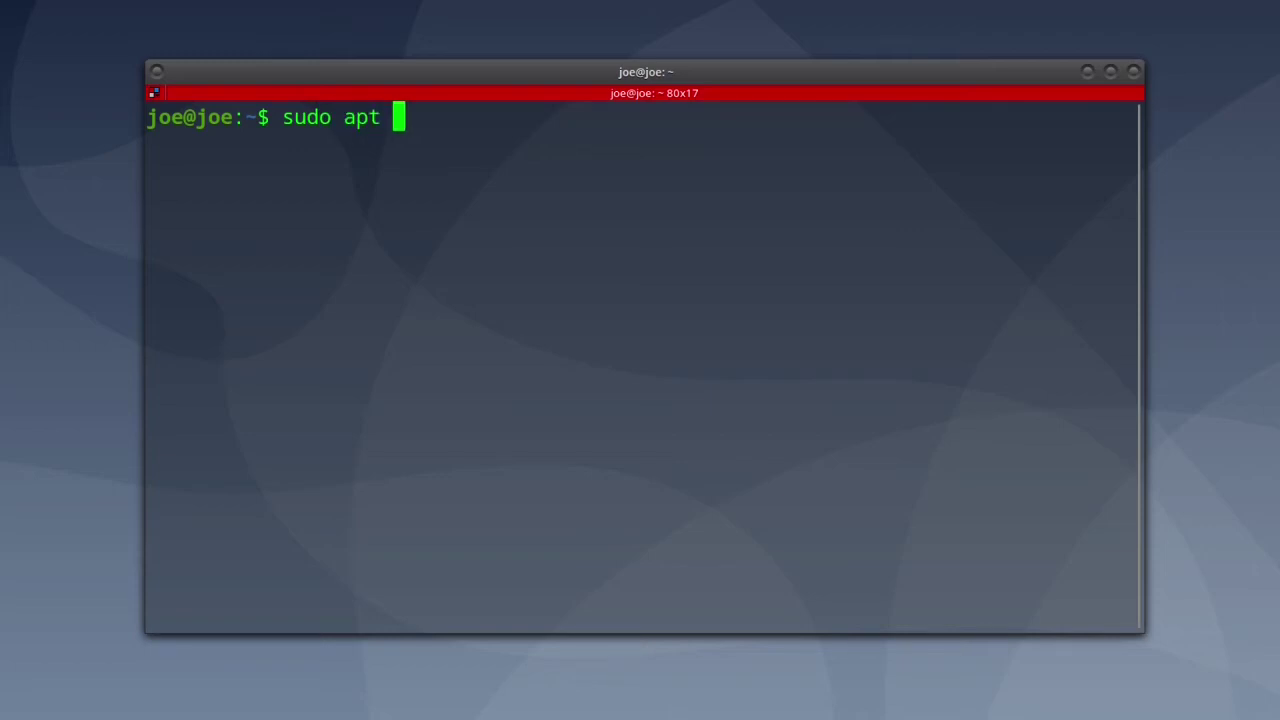
type("install")
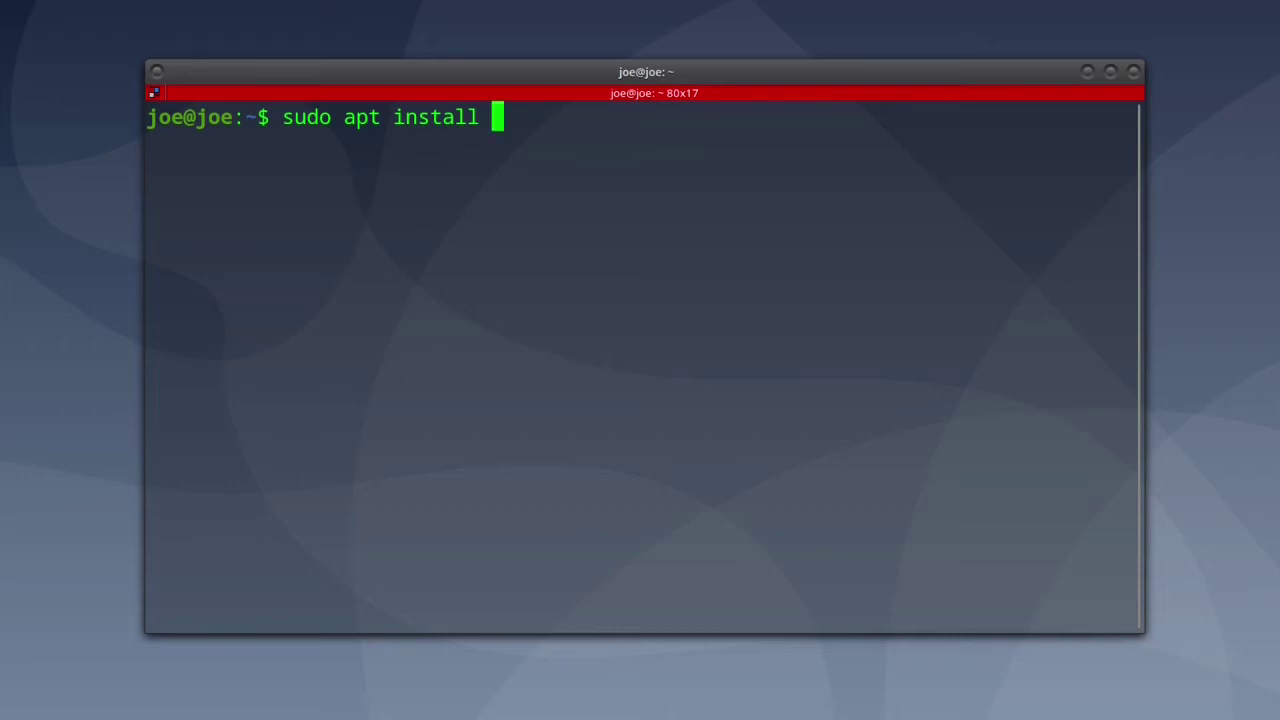
type(" resolv")
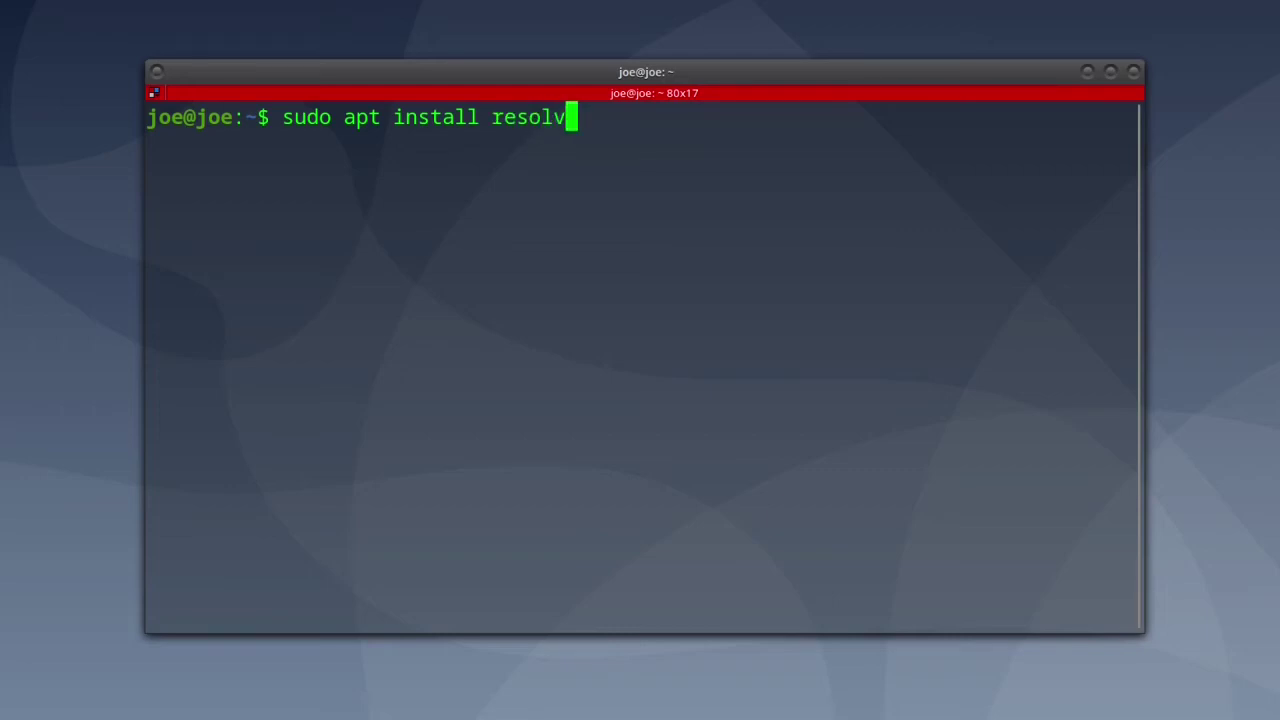
type("conf ")
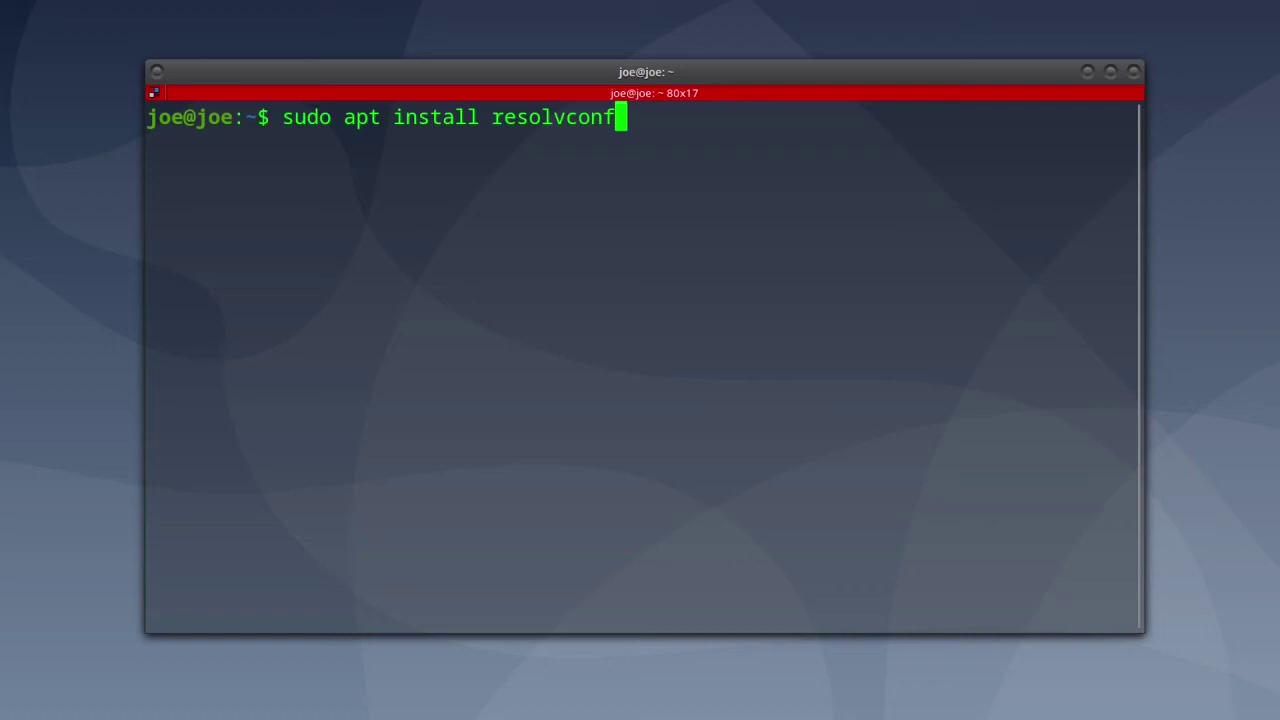
type("mozi")
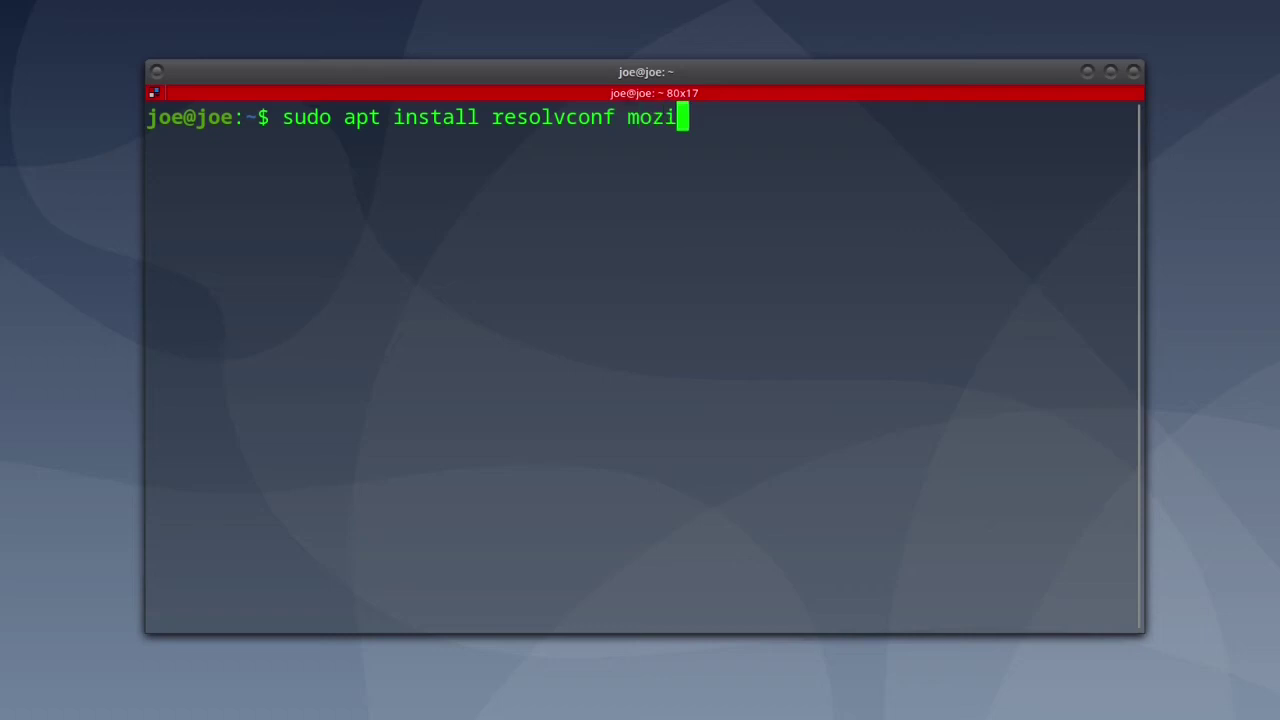
type("llavp")
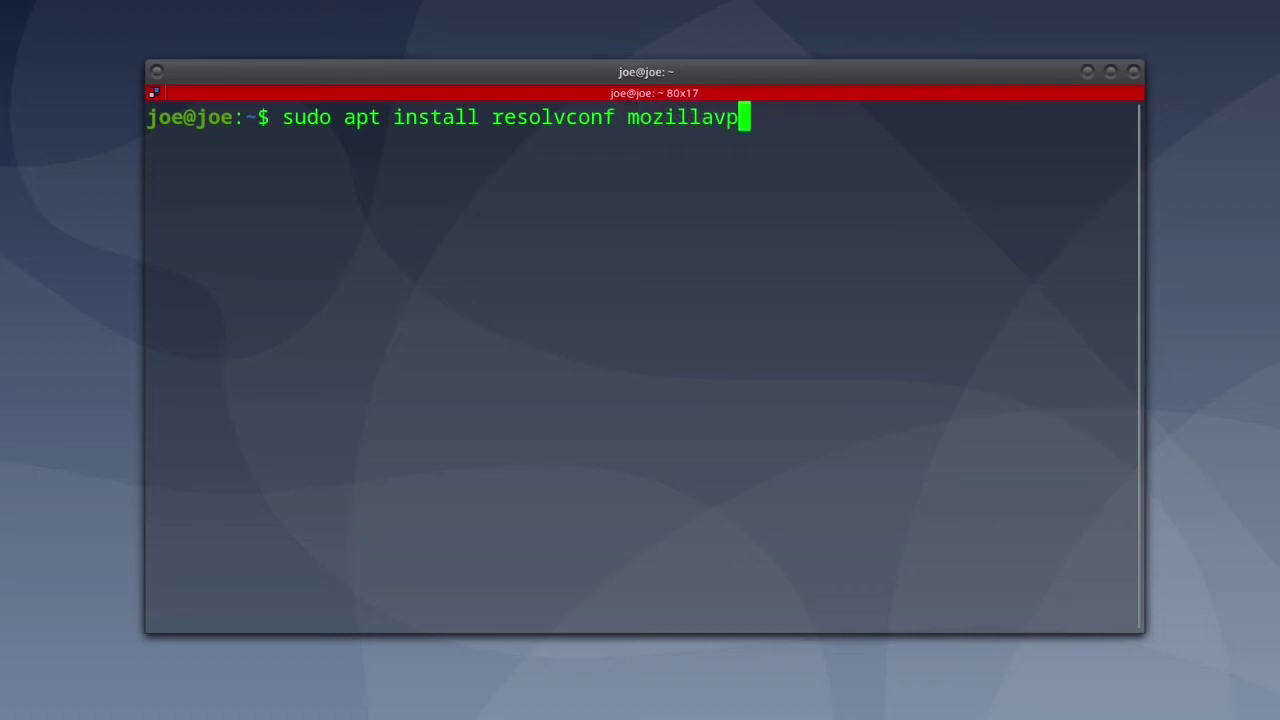
type("n -y")
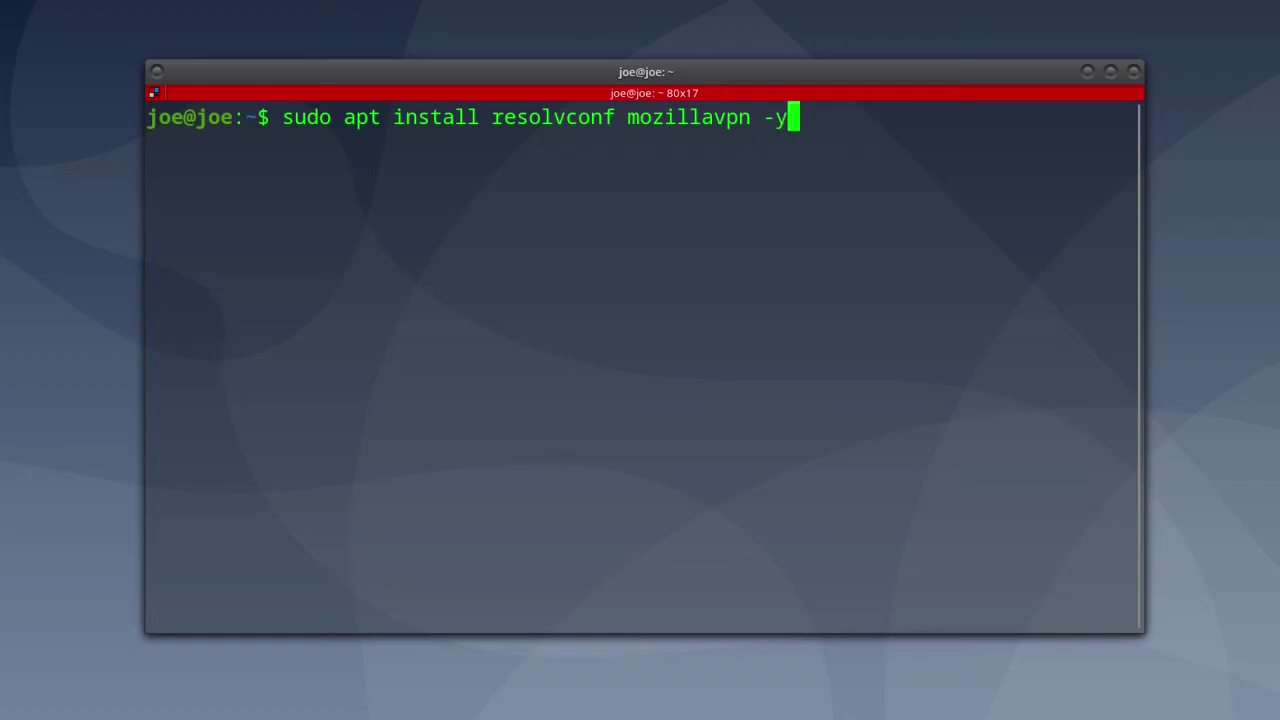
key("Return")
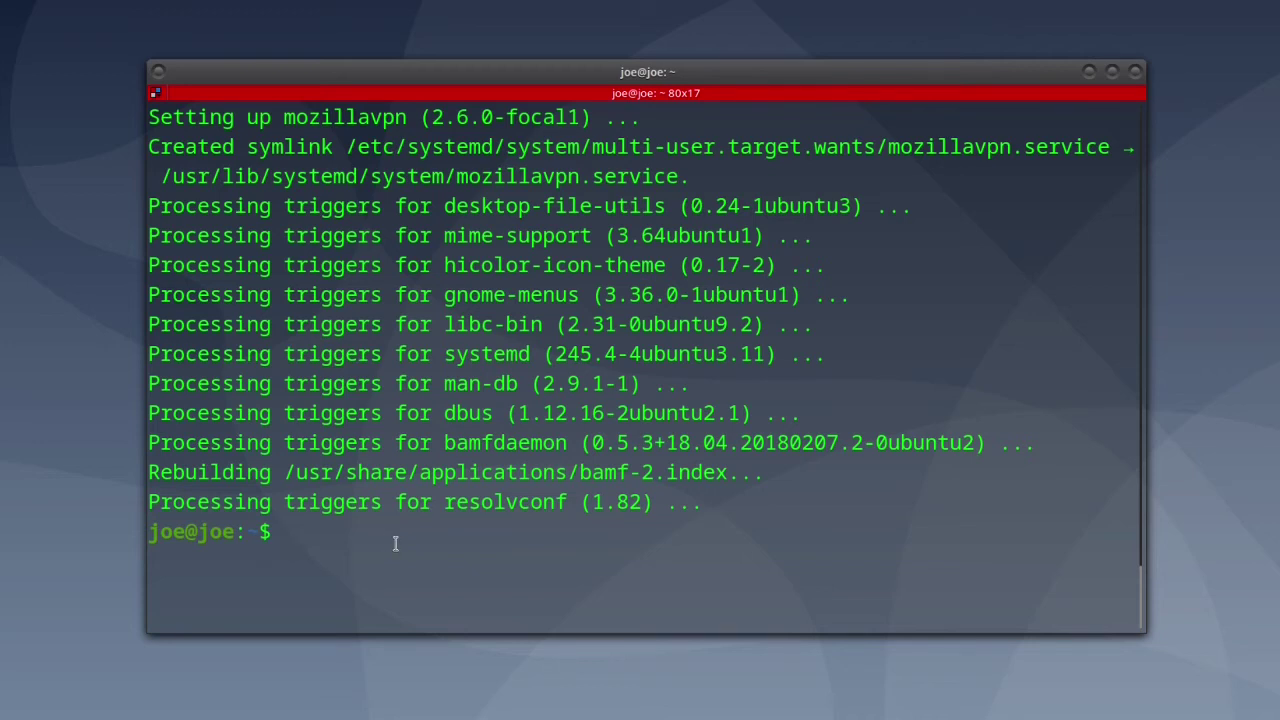
Launch mozillavpn from the terminal and continue past its welcome screen with Get started.
type("mozi")
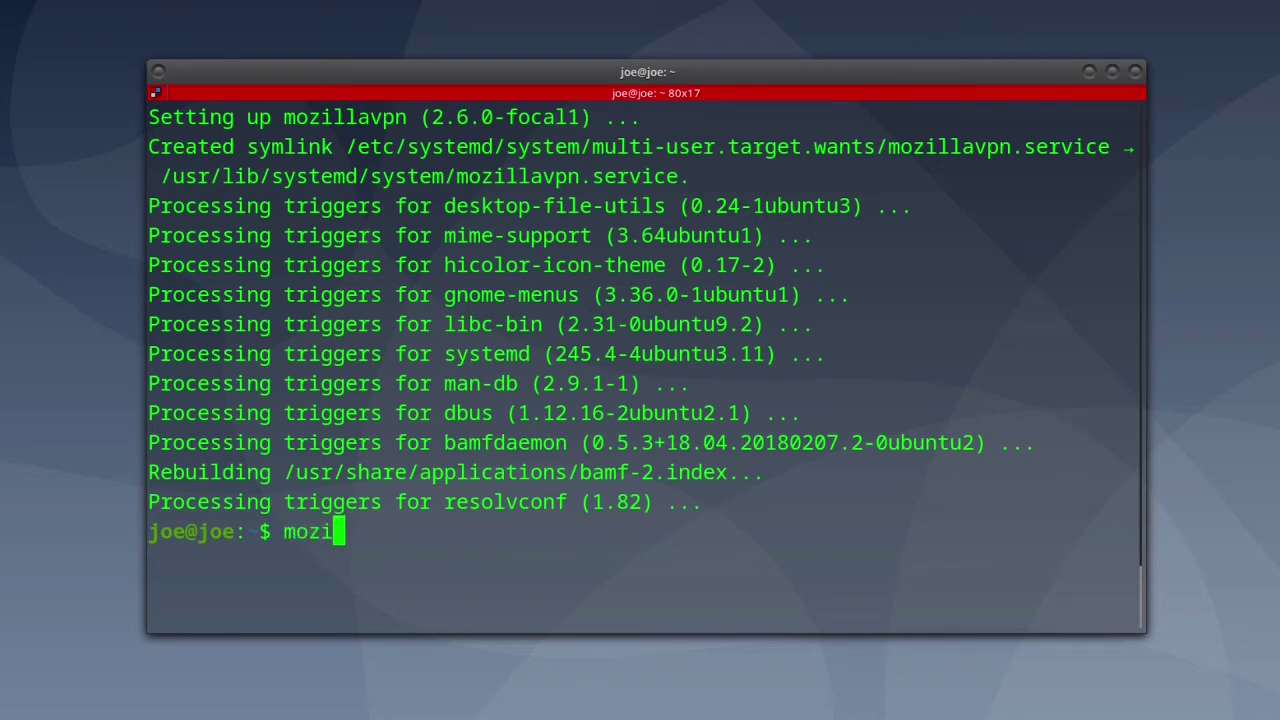
type("llavp")
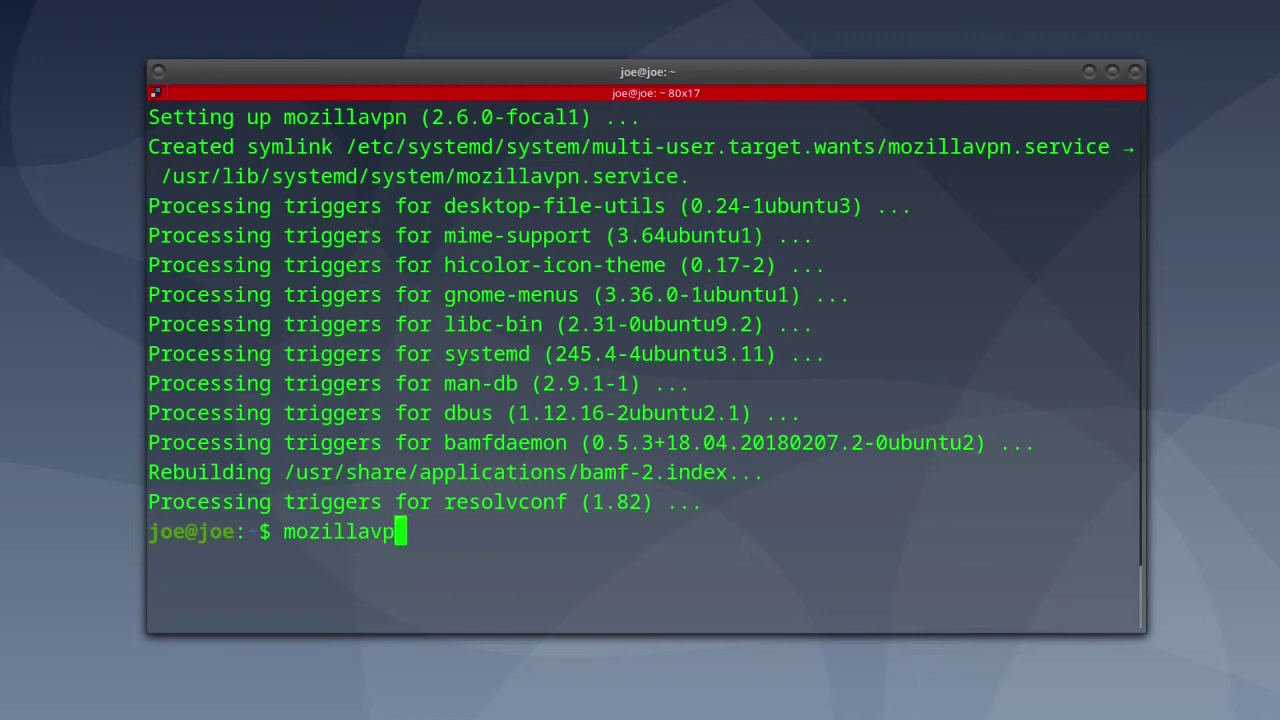
type("n")
key("Return")
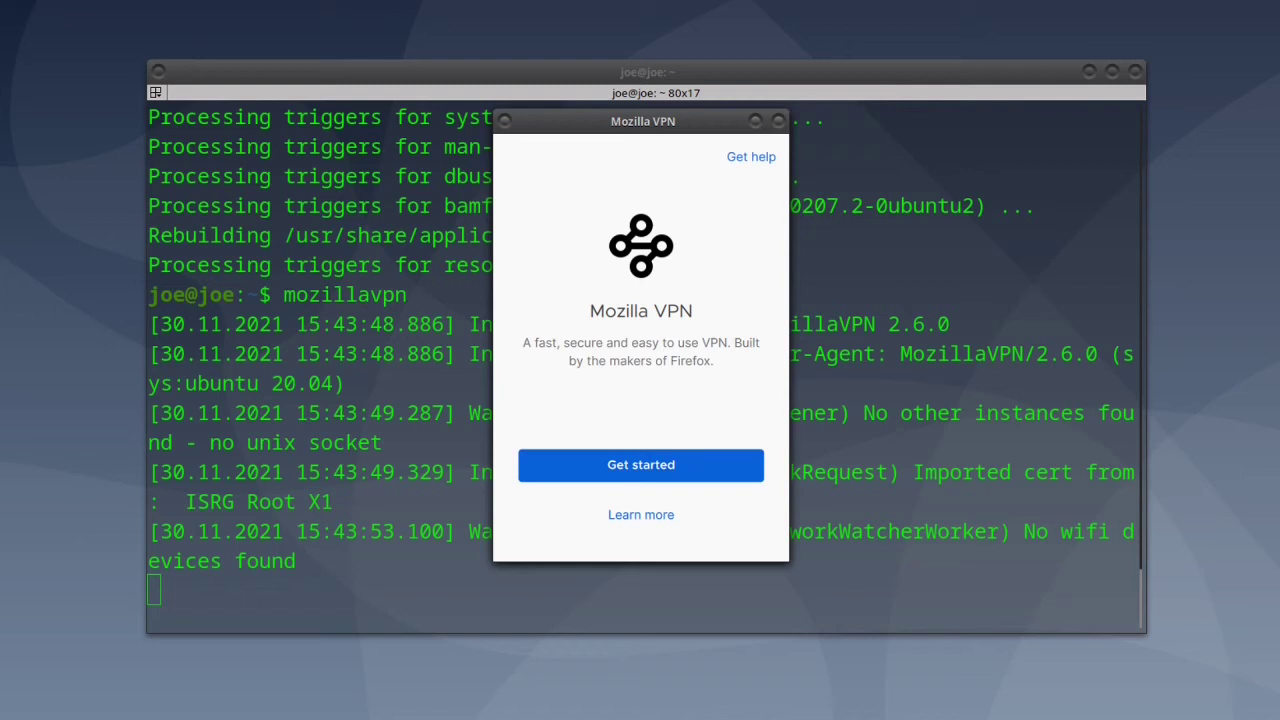
left_click(576, 466)
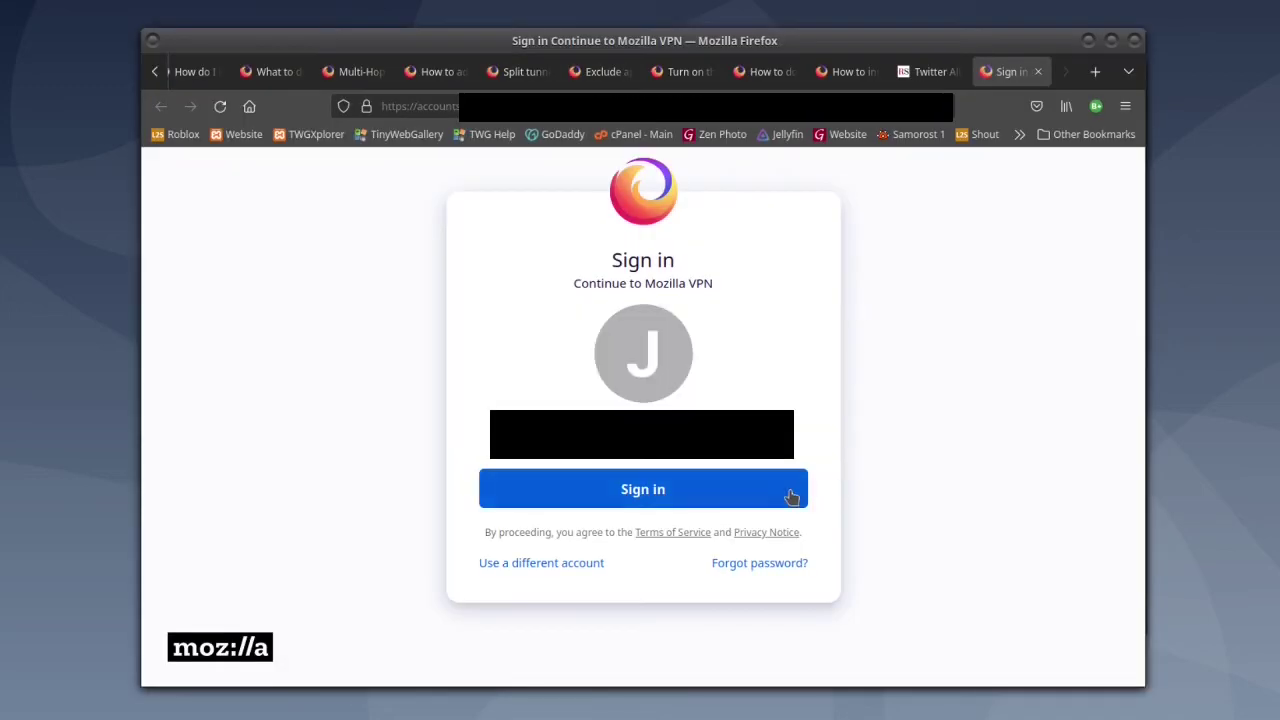
Sign in to Mozilla VPN in Firefox using the remembered account.
left_click(754, 493)
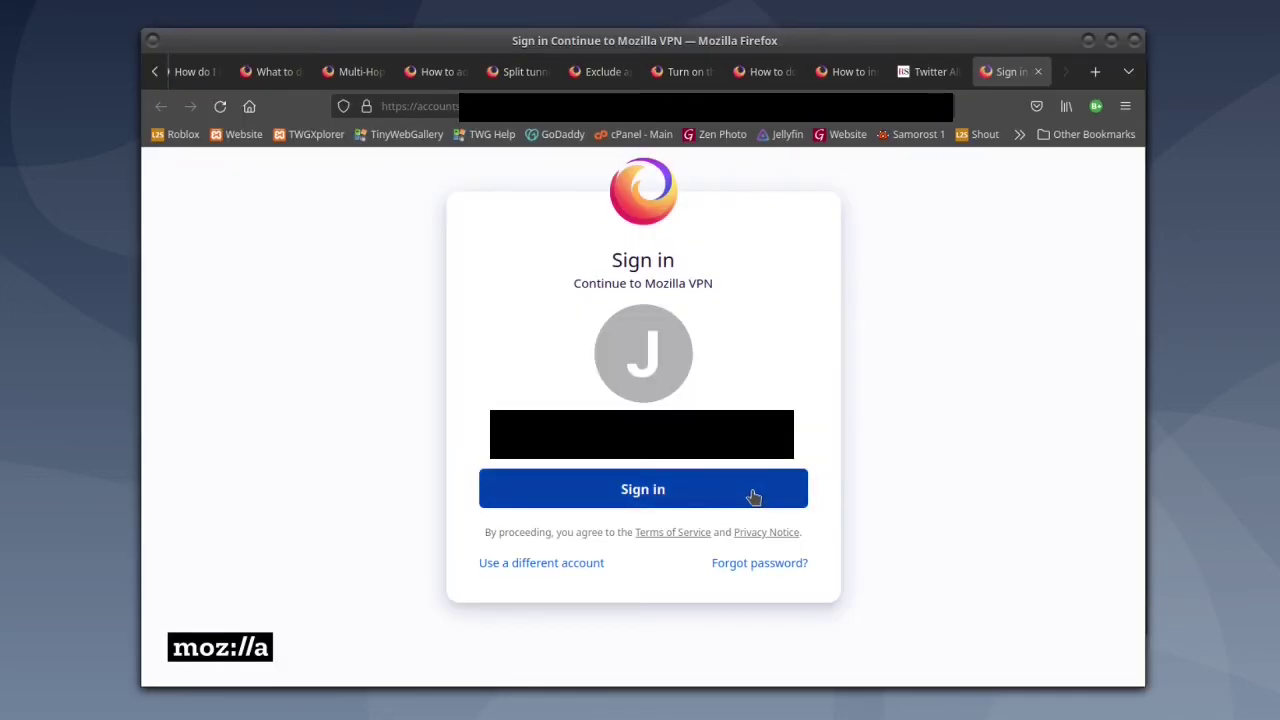
left_click(754, 493)
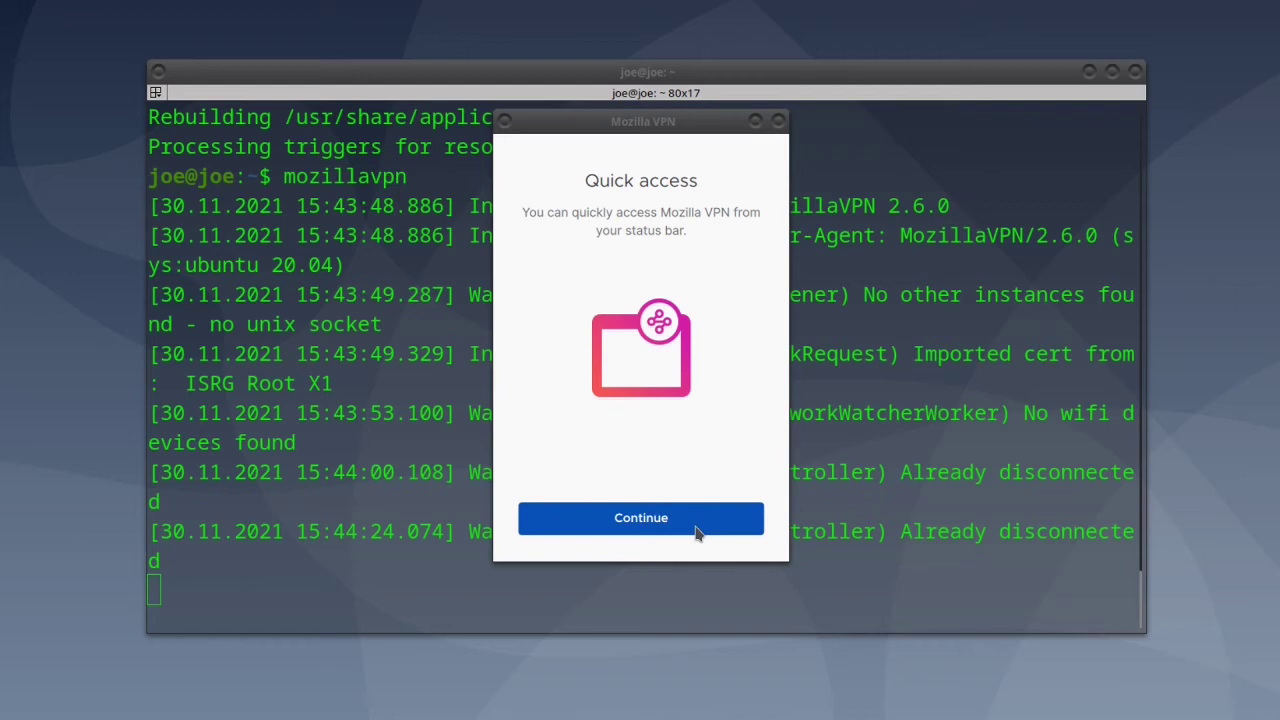
Finish setup allowing technical data, confirm Montreal as the location, and switch the VPN on.
left_click(696, 528)
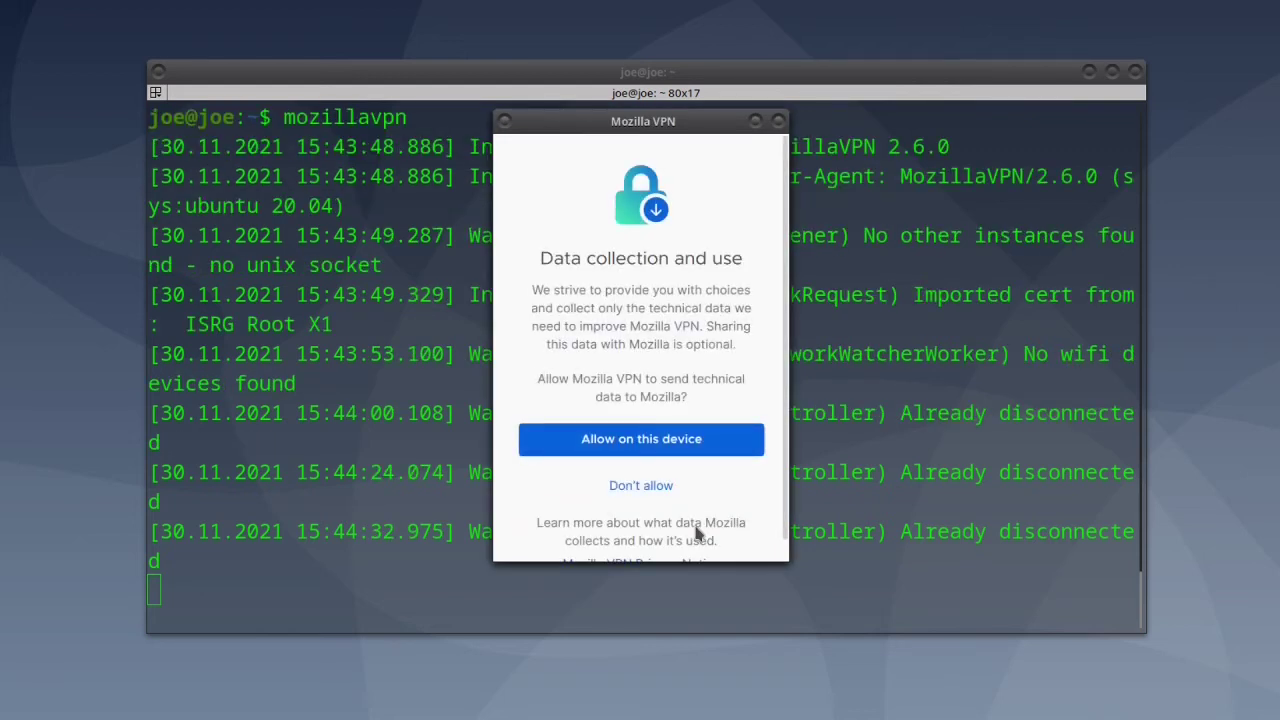
left_click(665, 453)
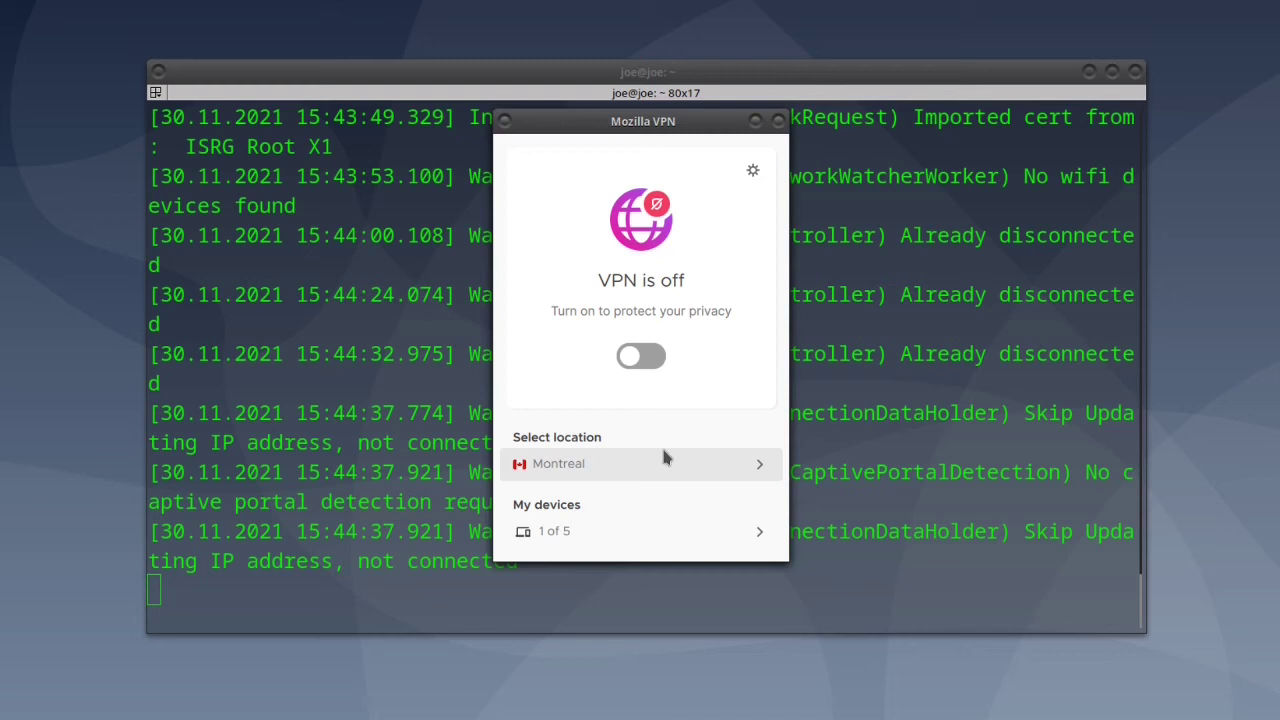
left_click(755, 465)
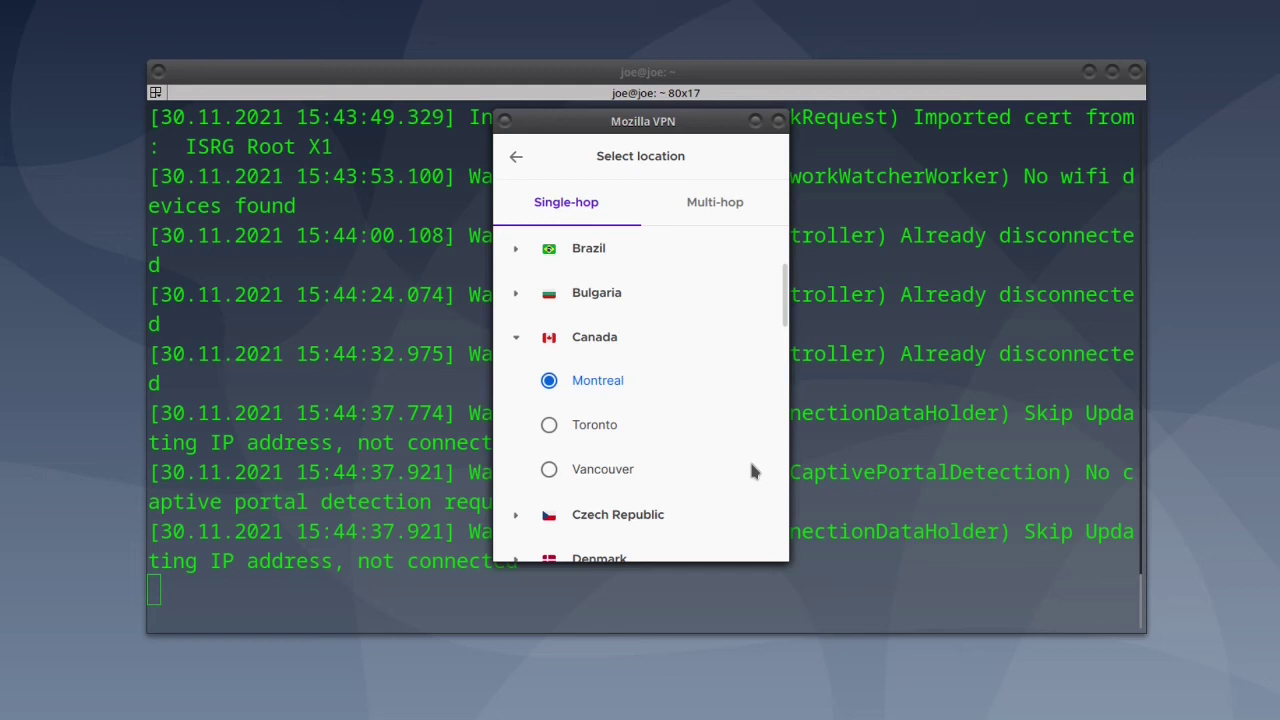
left_click(515, 158)
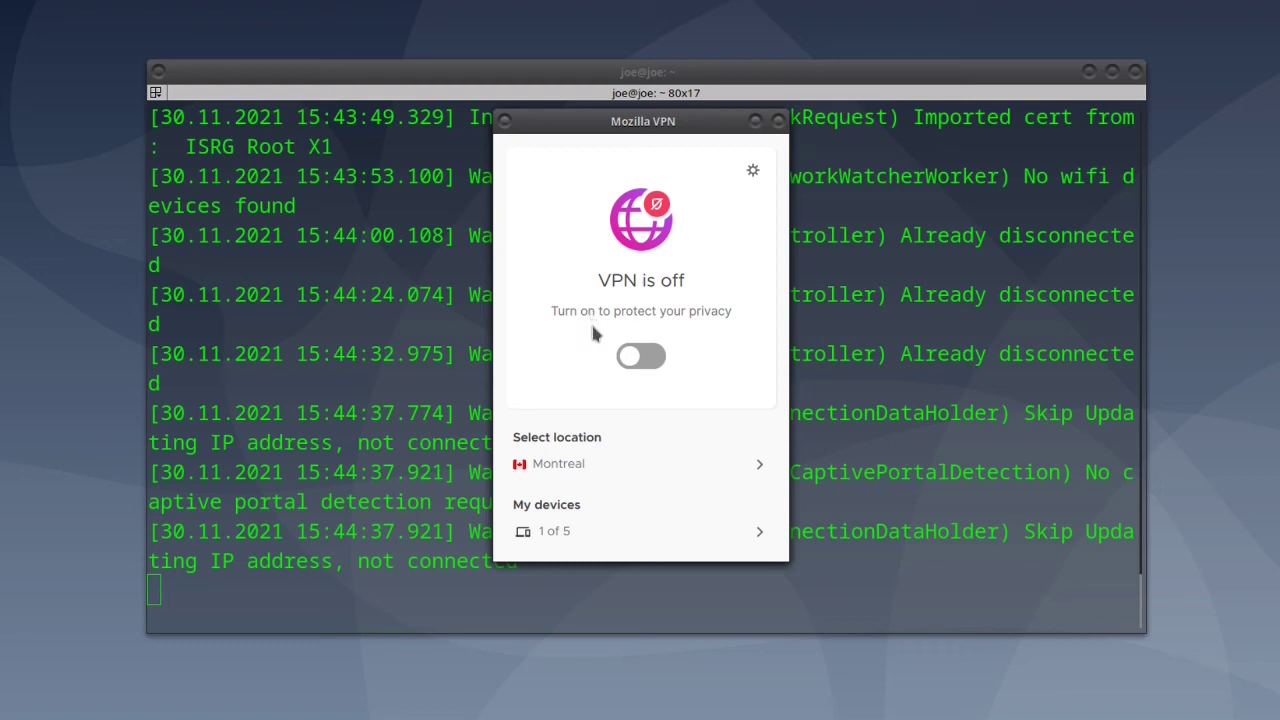
left_click(641, 360)
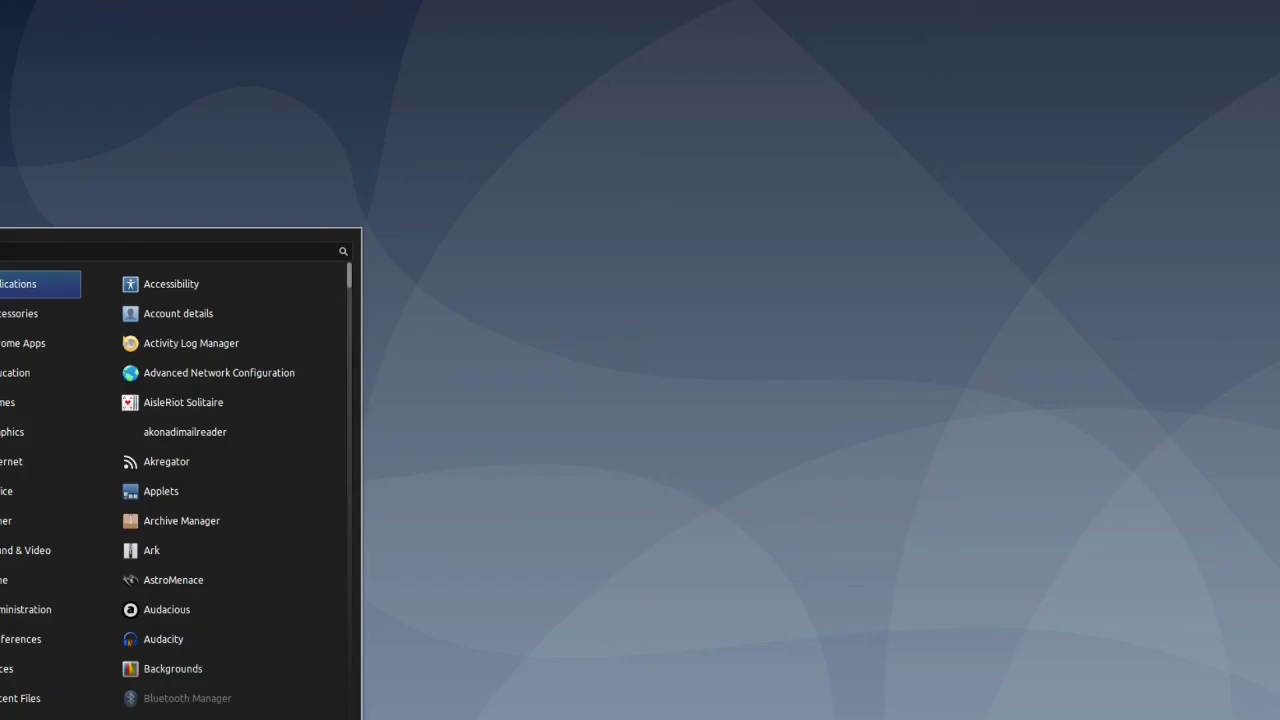
Search the applications menu for 'mozilla' to find the MozillaVPN entry.
type("mozilla")
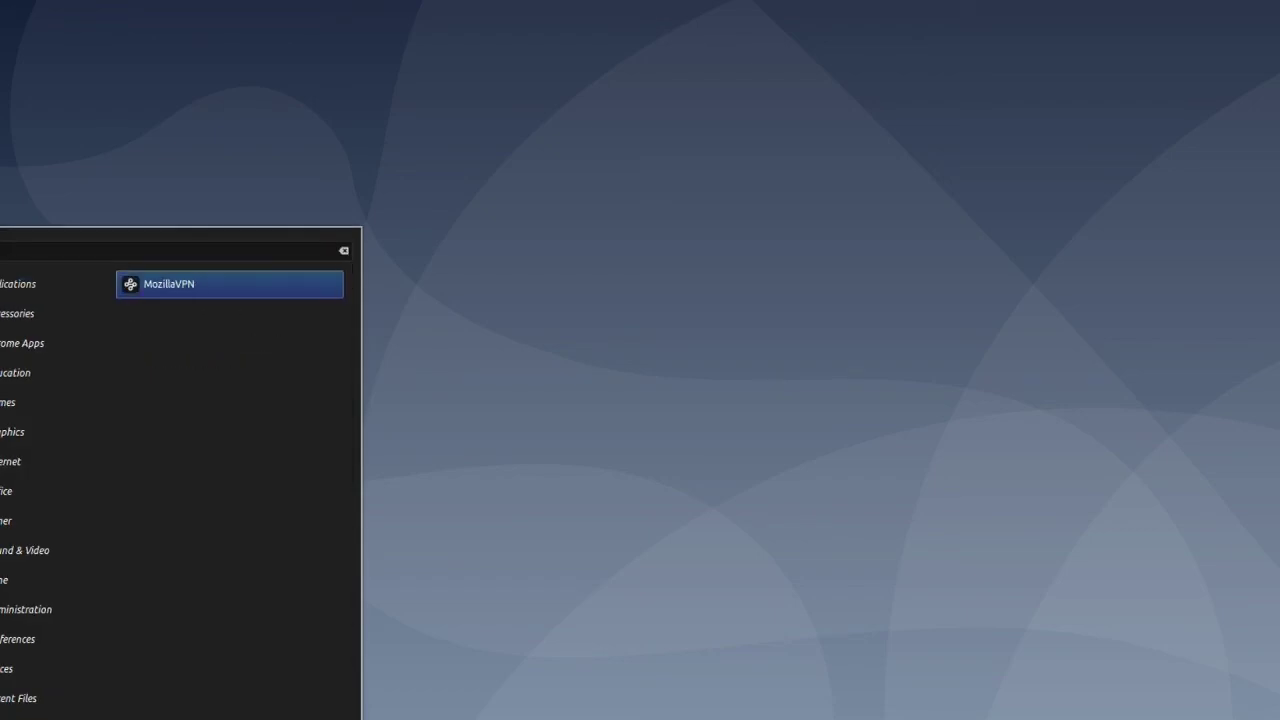